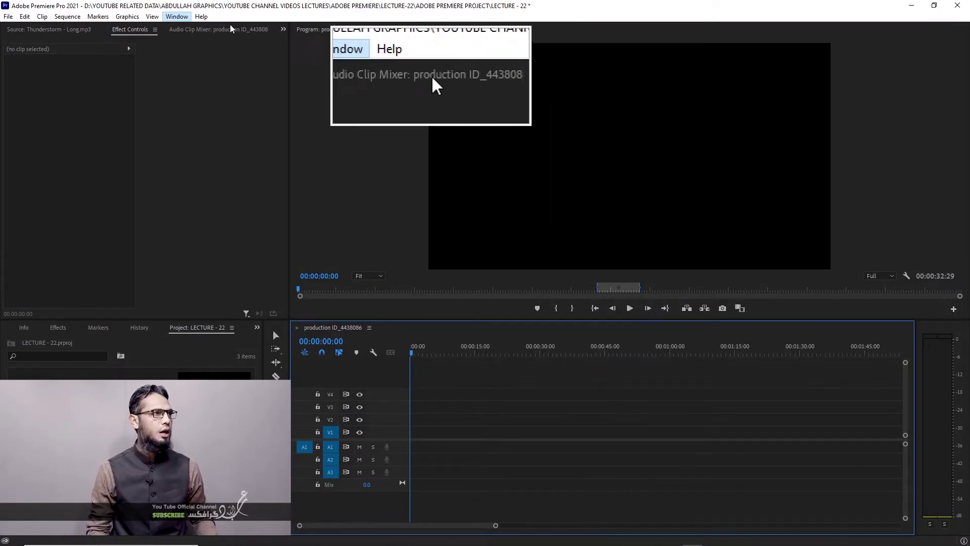
Switch to the Graphics workspace from the Window > Workspaces menu
left_click(177, 17)
left_click(273, 29)
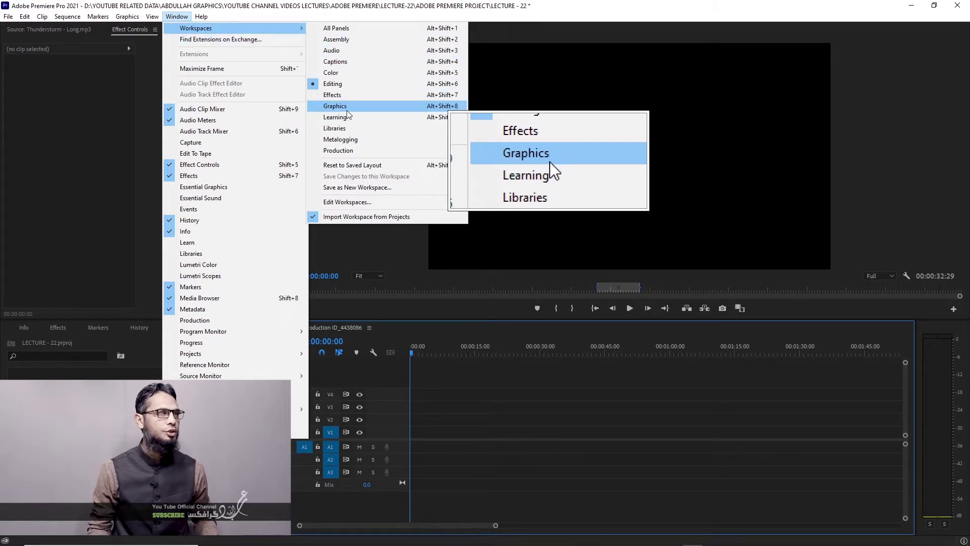
left_click(347, 113)
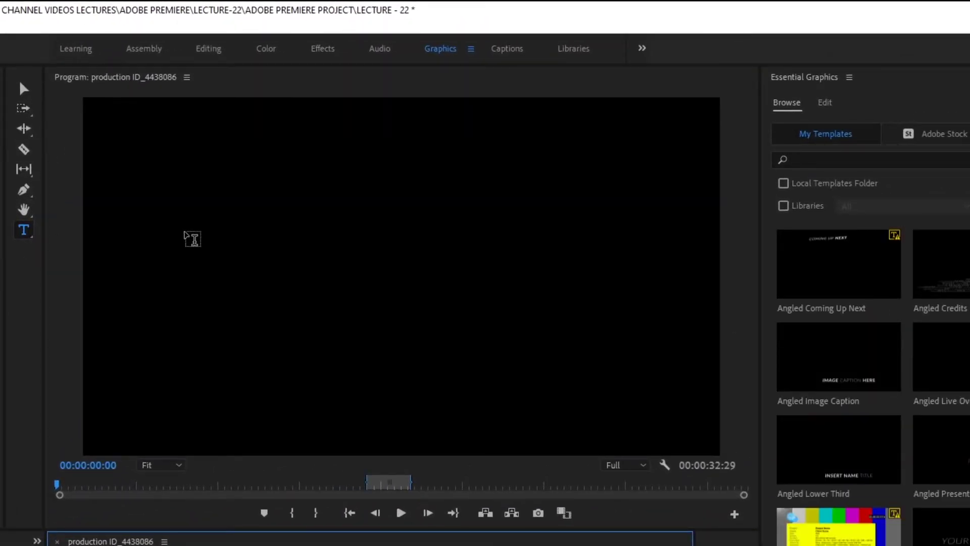
Create a text layer in the Program monitor reading 'ABDULLAH GRAPHICS'
left_click(184, 232)
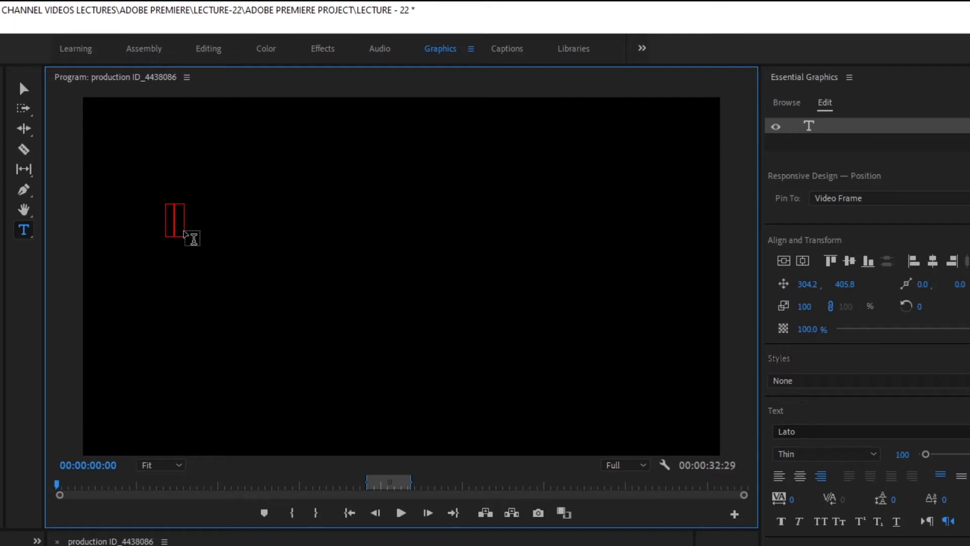
type("WOR")
key("BackSpace")
key("BackSpace")
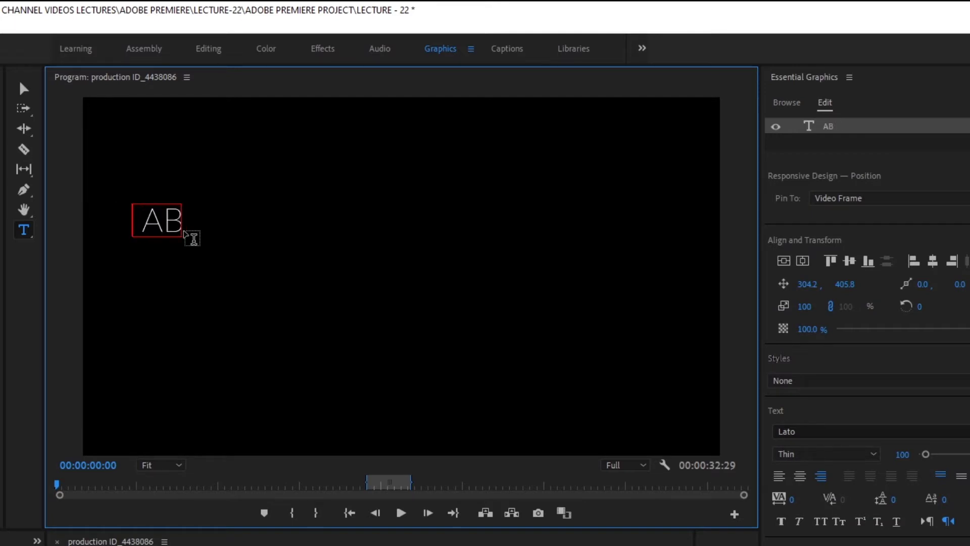
type("DULLA")
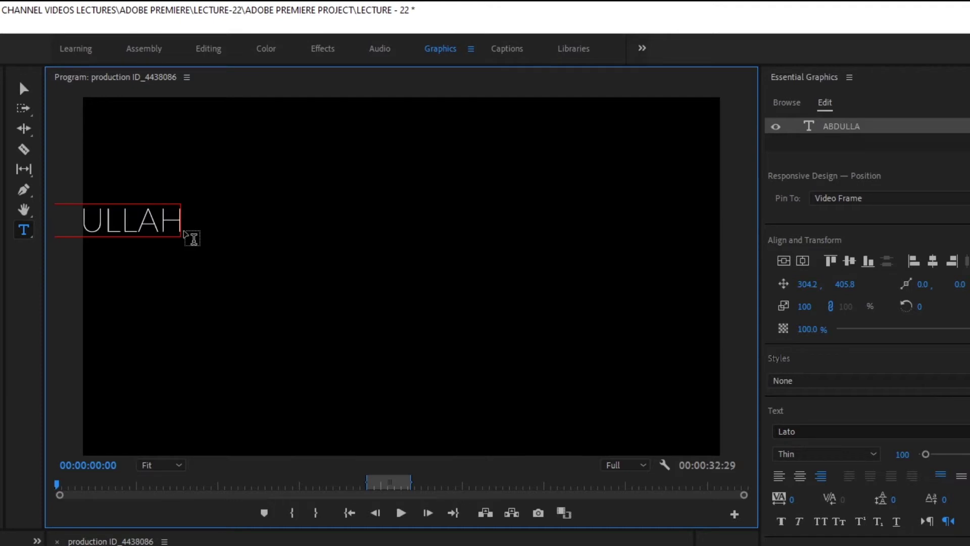
type("H GRAPHICS")
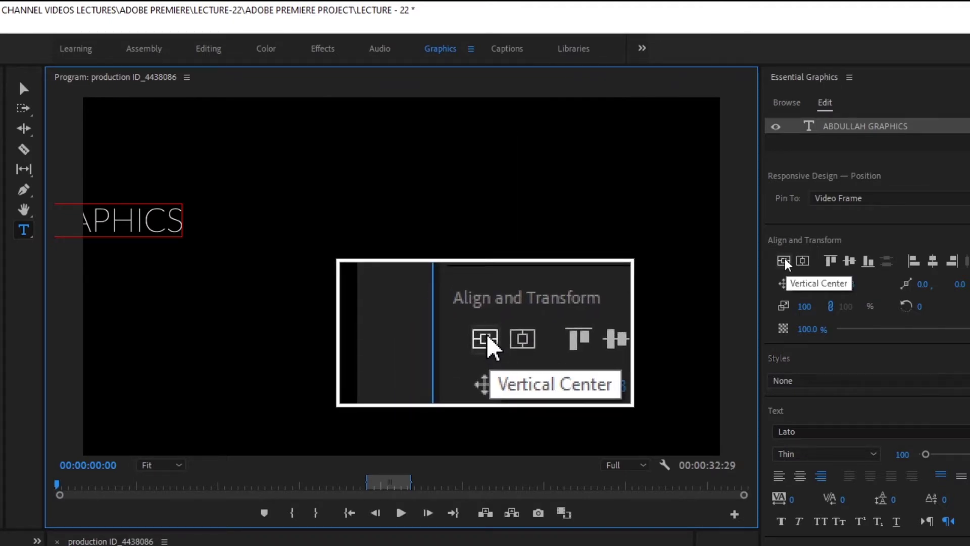
Align the title to vertical and horizontal centre, then select the whole text layer
left_click(785, 262)
left_click(804, 261)
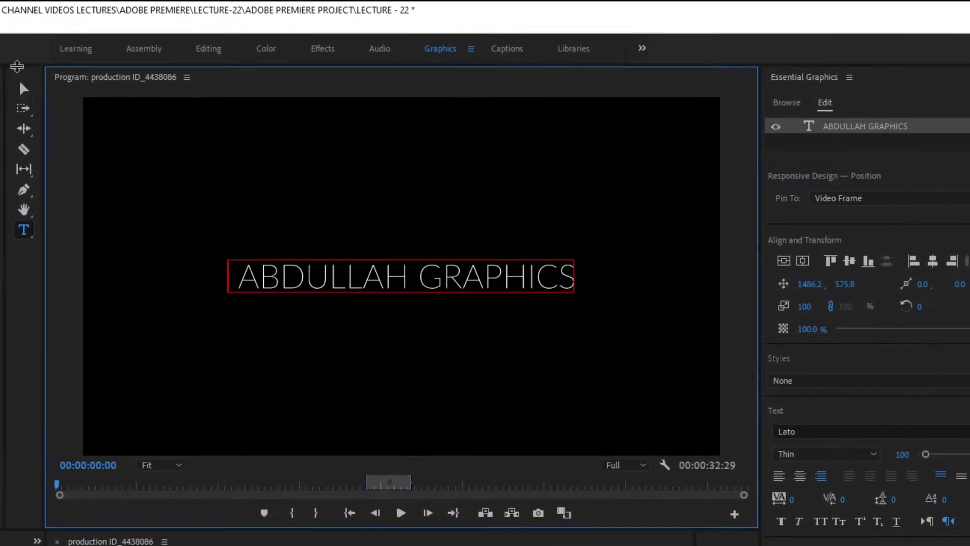
left_click(266, 57)
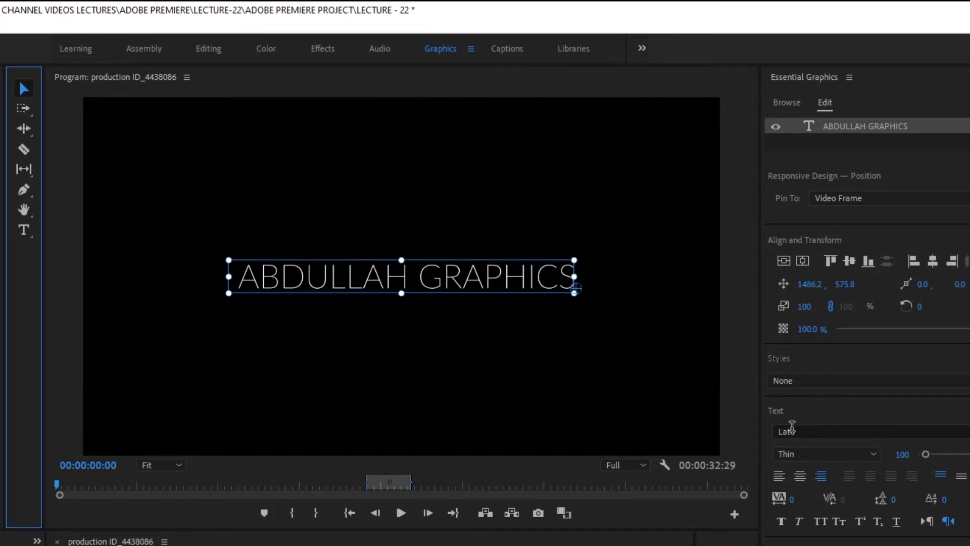
left_click(792, 427)
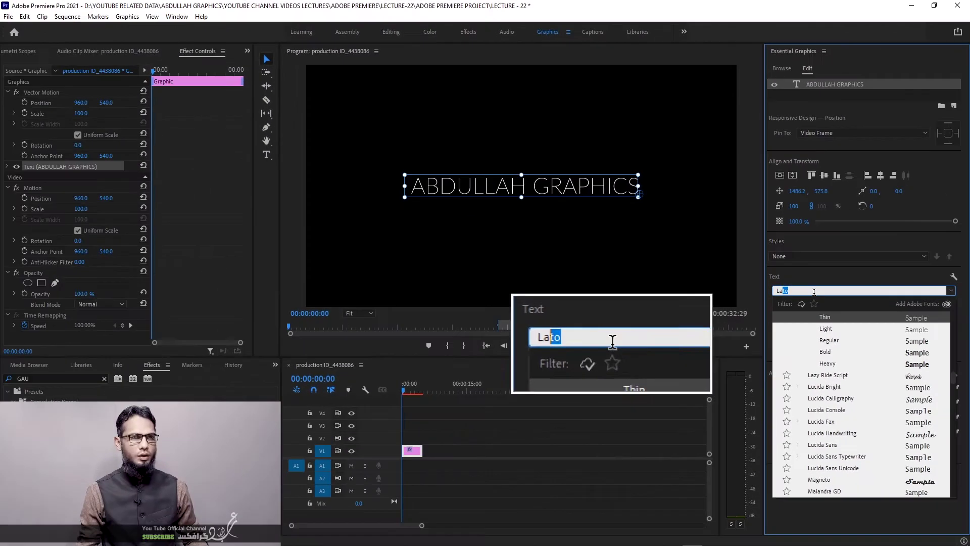
Pick Franklin Gothic Heavy from the font list for the title
scroll(839, 394, "down", 10)
scroll(834, 409, "down", 5)
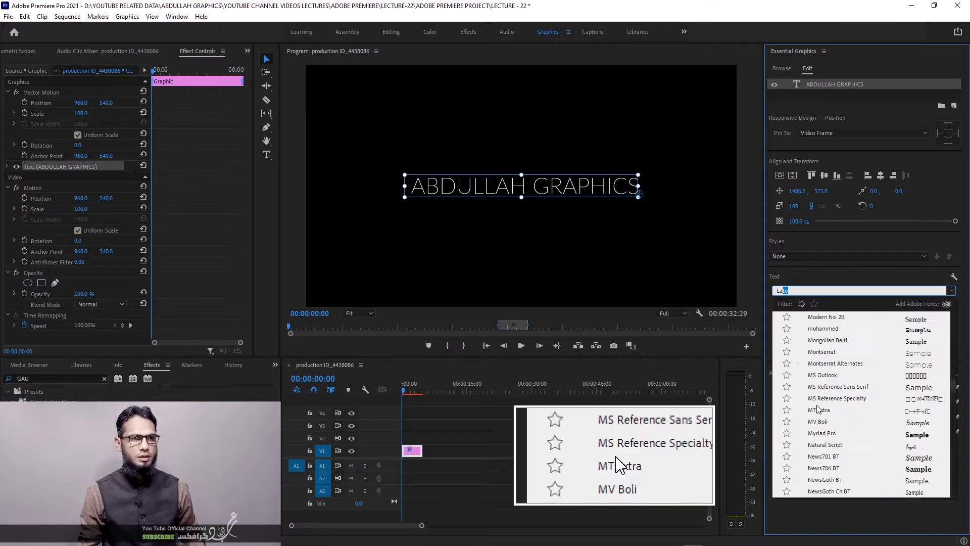
scroll(829, 429, "down", 10)
scroll(822, 446, "down", 8)
scroll(824, 440, "up", 5)
scroll(834, 414, "up", 10)
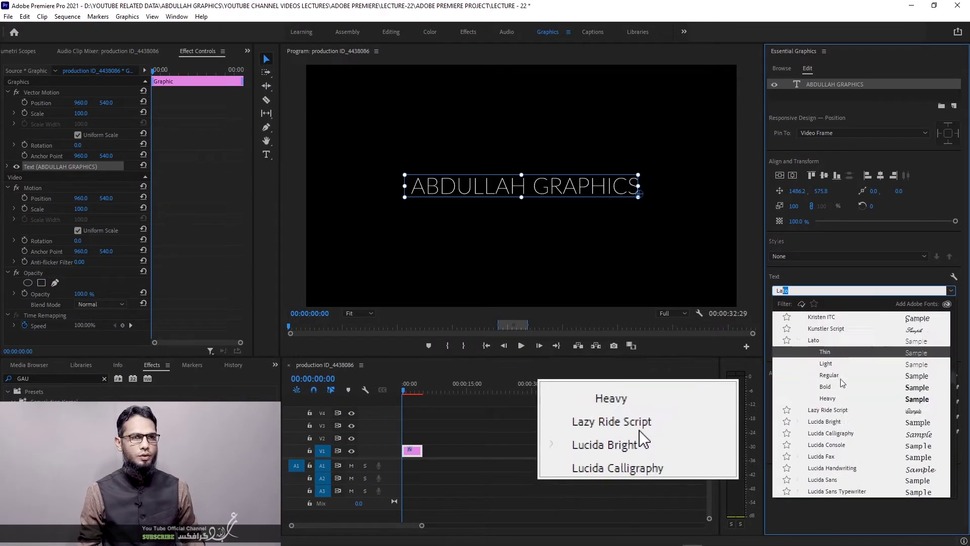
scroll(842, 389, "up", 8)
scroll(844, 381, "up", 1)
scroll(843, 377, "up", 4)
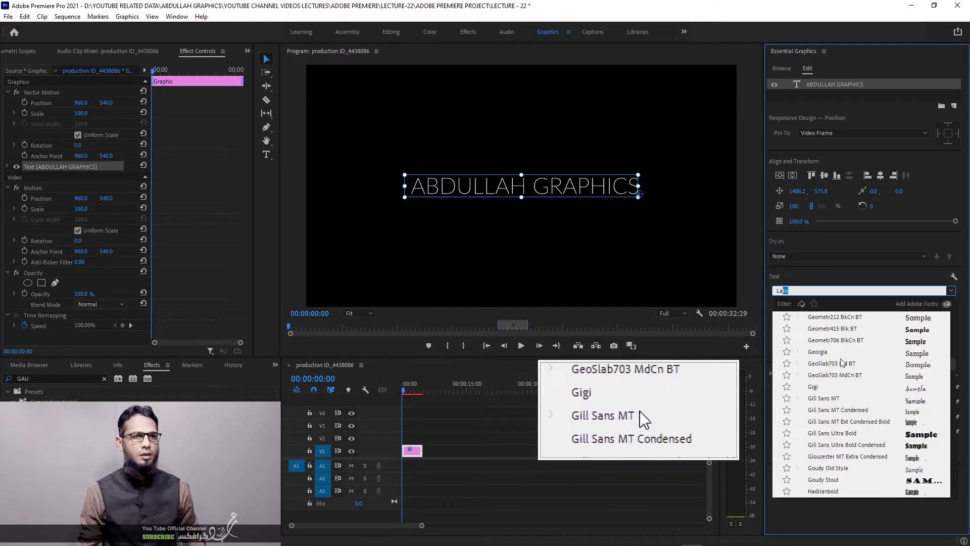
scroll(842, 369, "up", 6)
scroll(839, 356, "down", 2)
scroll(839, 355, "up", 1)
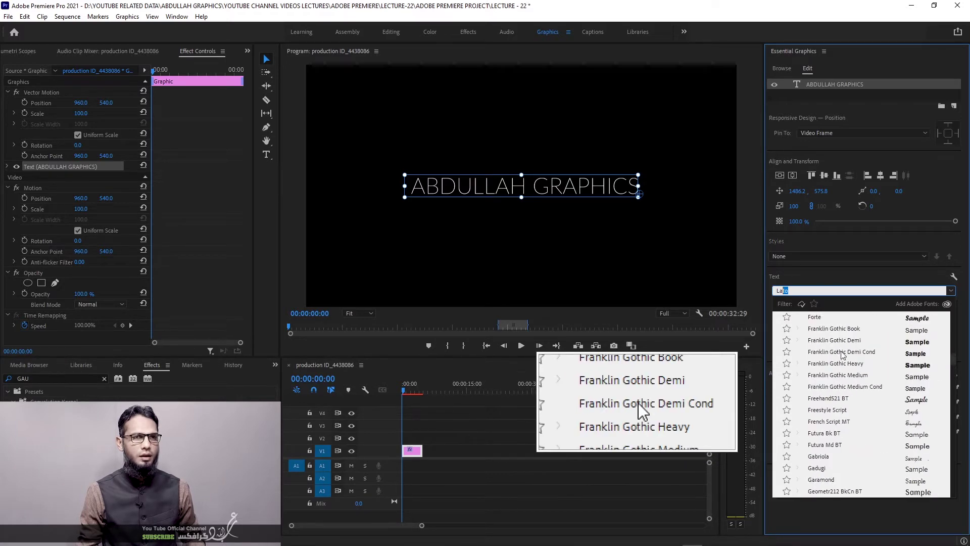
left_click(917, 368)
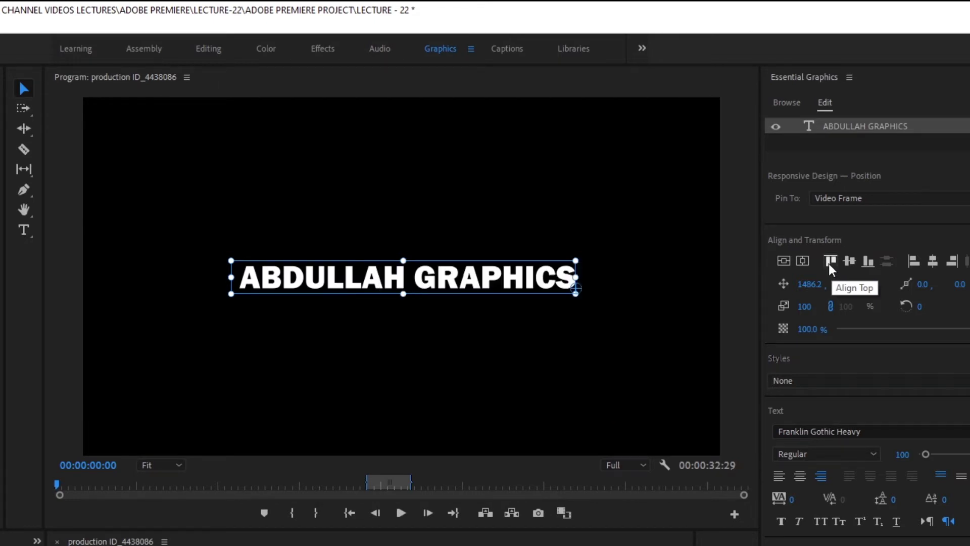
left_click(830, 262)
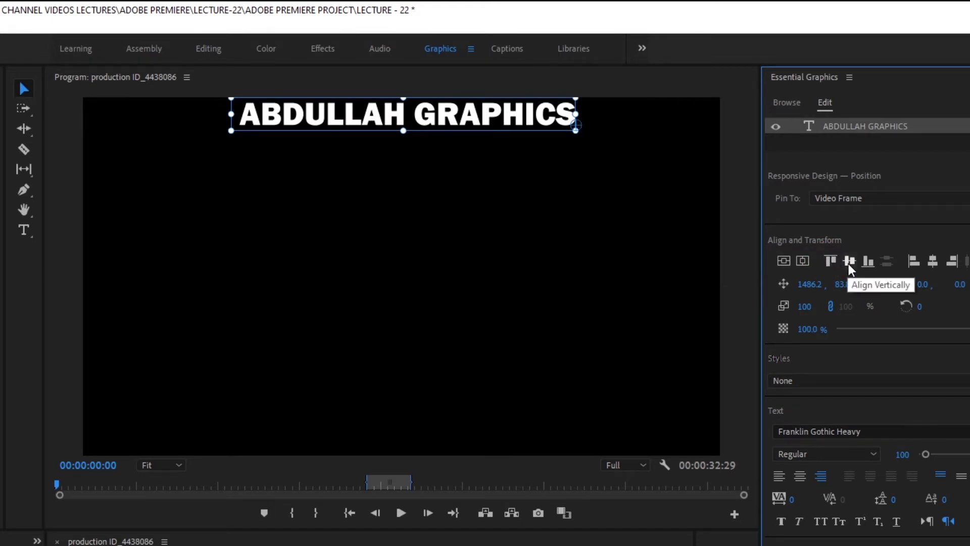
left_click(847, 263)
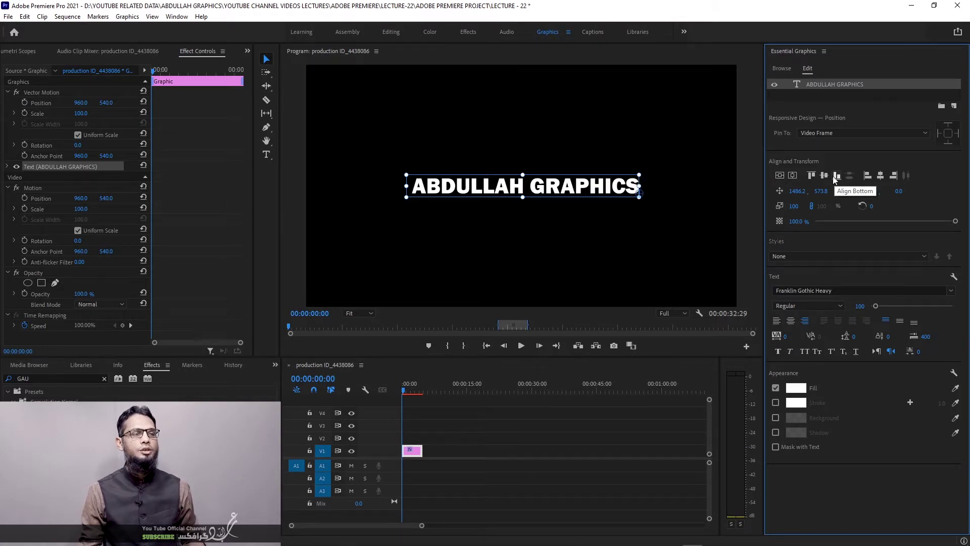
left_click(833, 177)
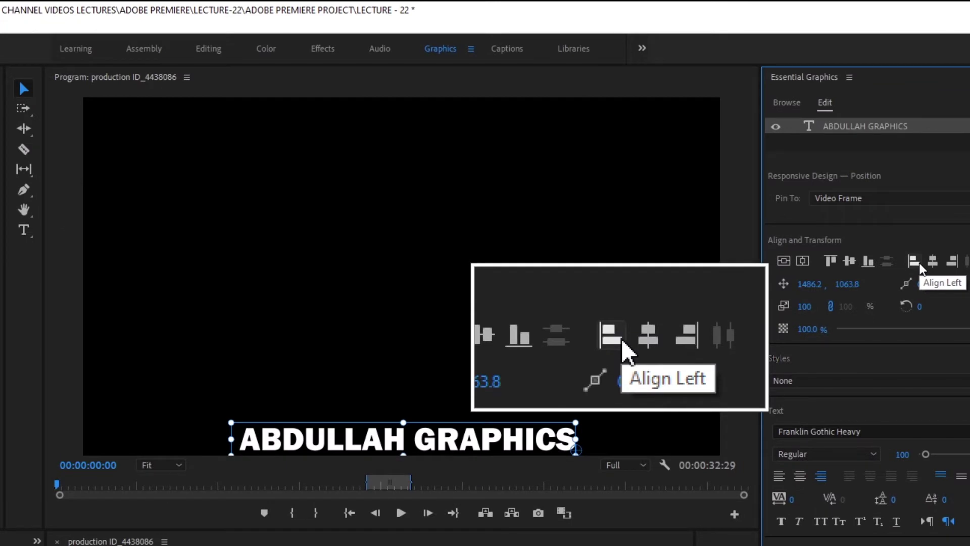
left_click(921, 262)
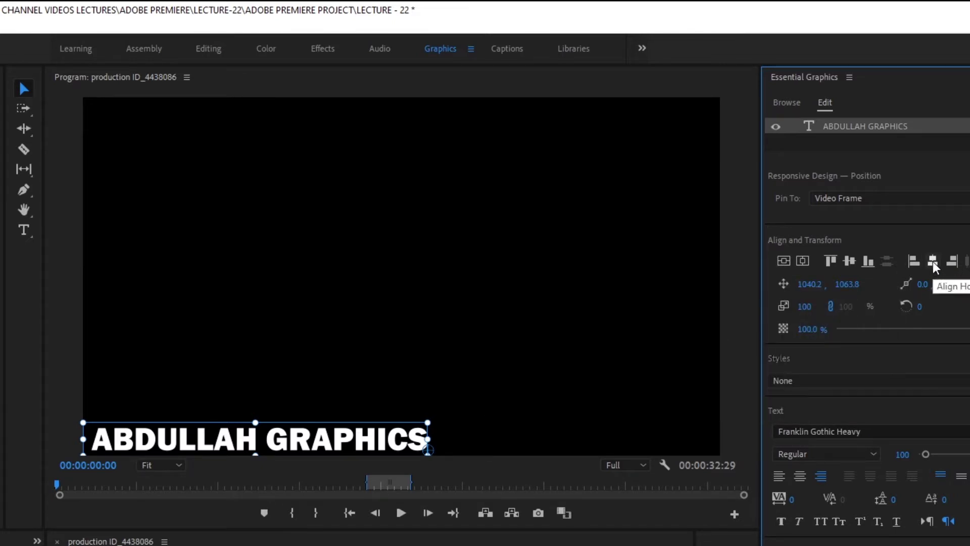
left_click(932, 261)
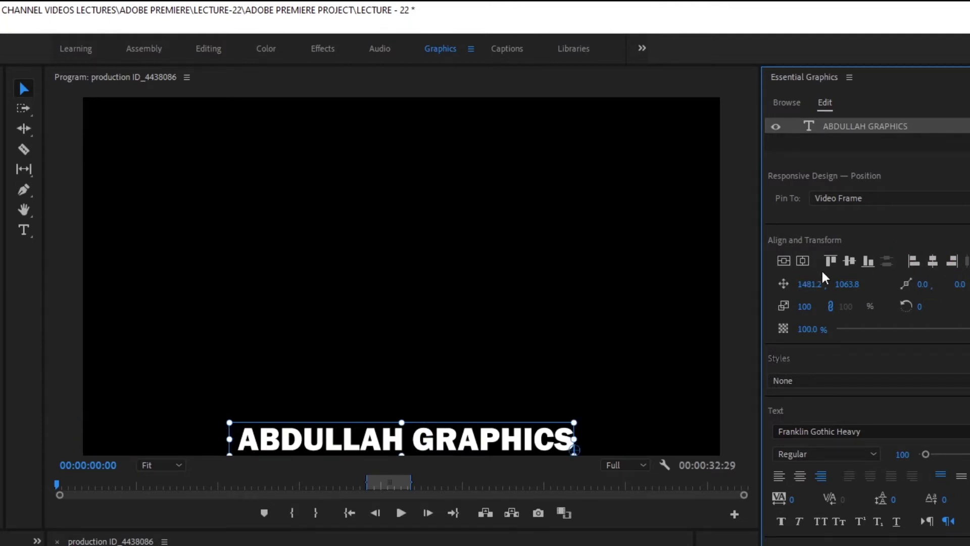
left_click(848, 262)
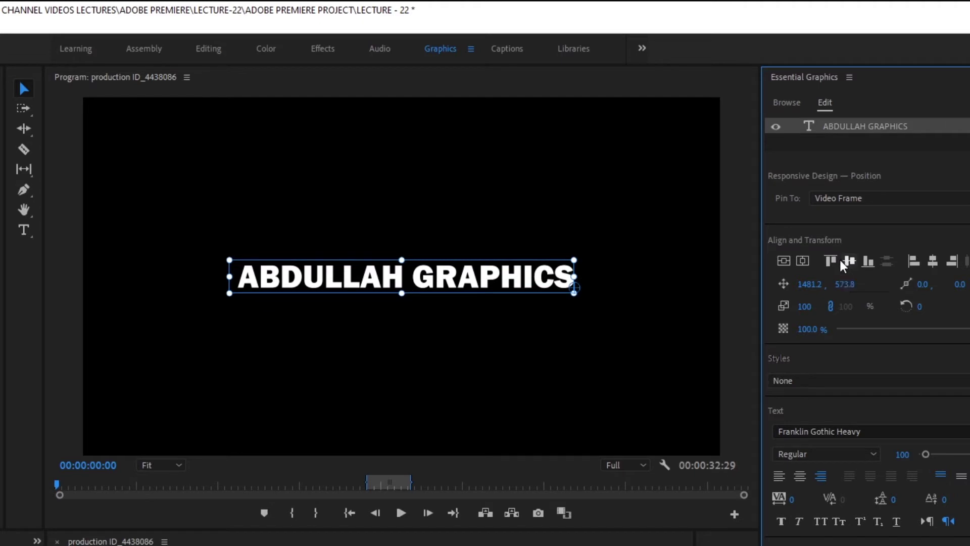
left_click(953, 260)
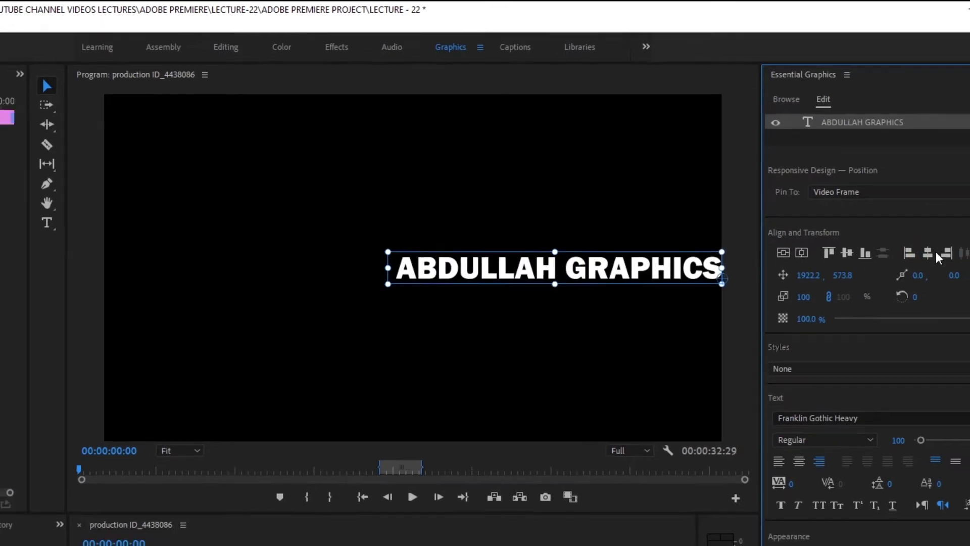
key("ctrl+z")
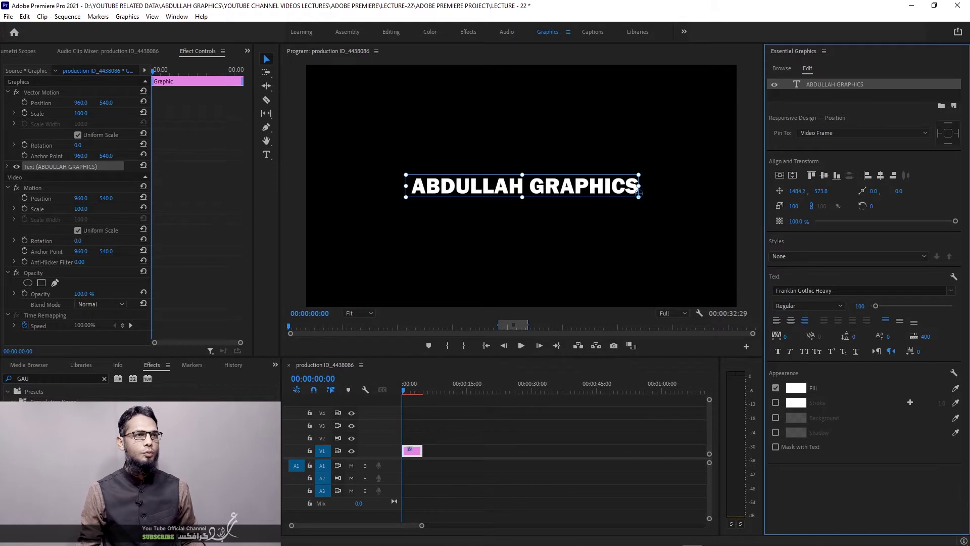
Nudge the title's position slightly off centre and set its anchor point X to 3.0
left_click_drag(638, 192, 634, 193)
left_click_drag(791, 192, 814, 193)
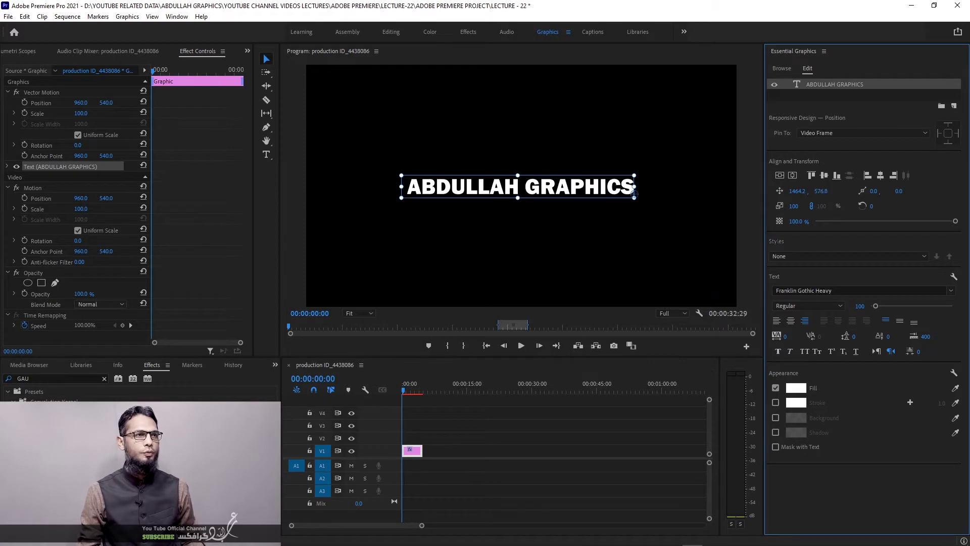
left_click_drag(822, 192, 849, 192)
left_click_drag(634, 204, 634, 198)
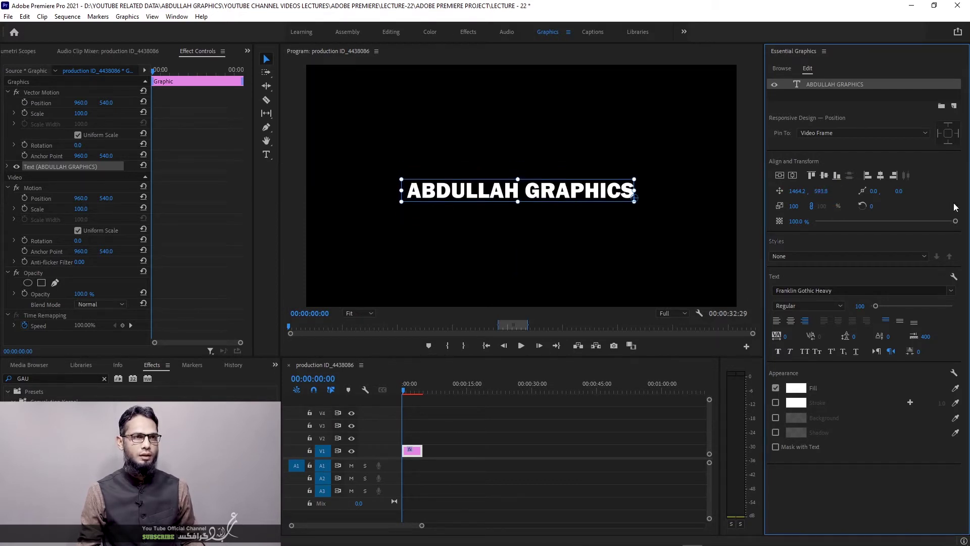
left_click_drag(873, 192, 882, 191)
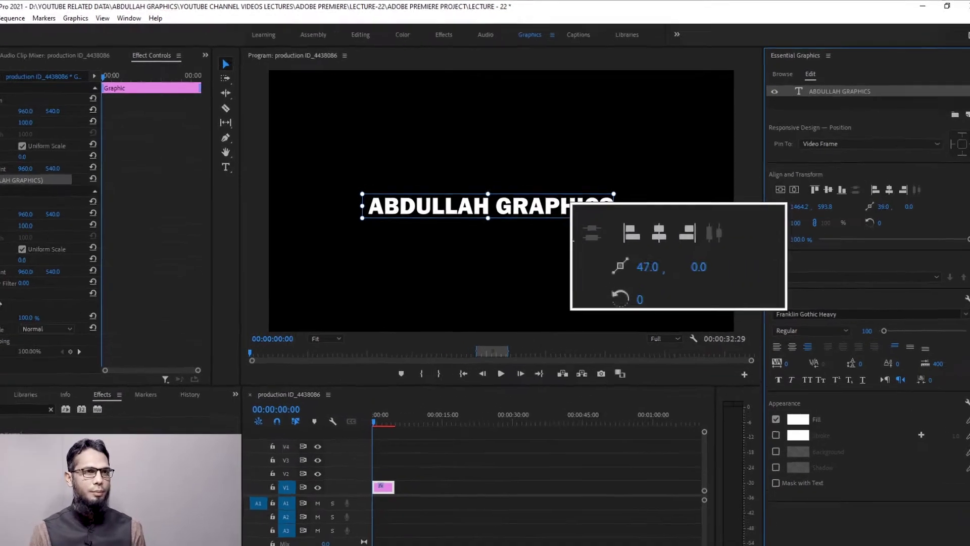
left_click_drag(934, 284, 936, 284)
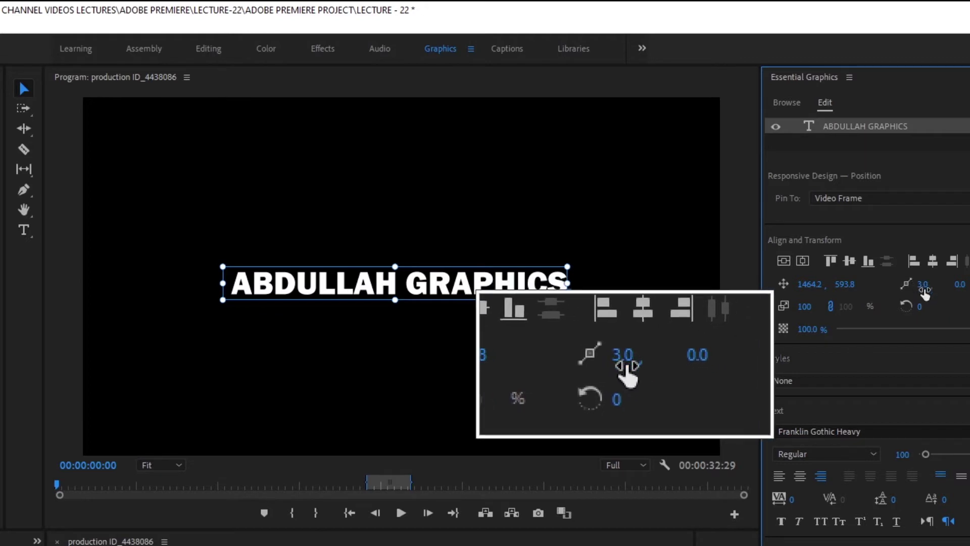
Reset the title's anchor point X to 0
left_click(928, 284)
type("0")
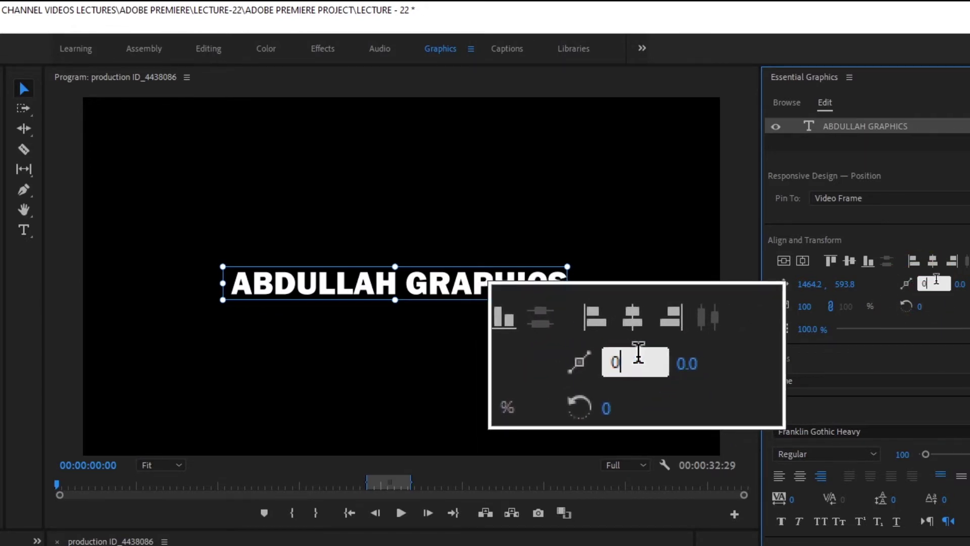
key("Return")
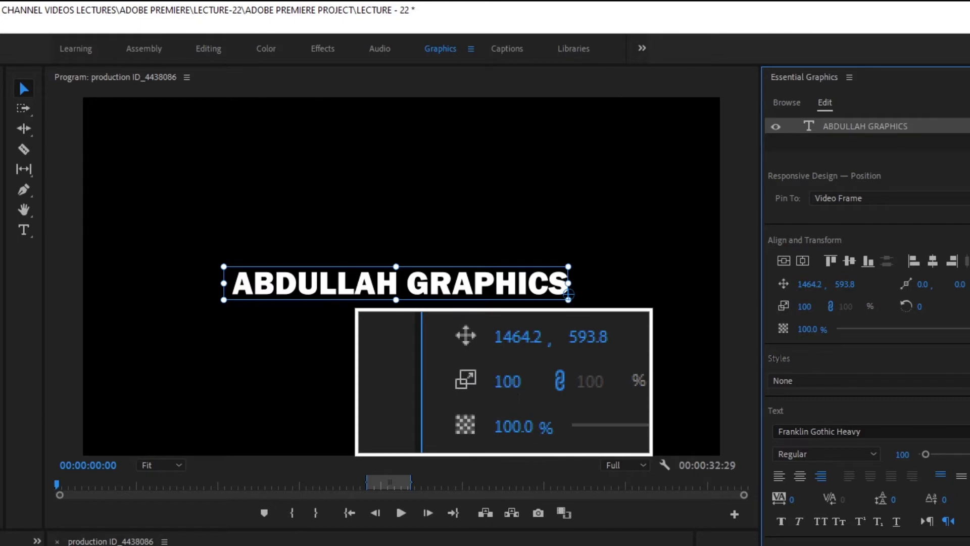
Scale the title to 128 with proportional scaling kept locked
left_click_drag(805, 306, 829, 307)
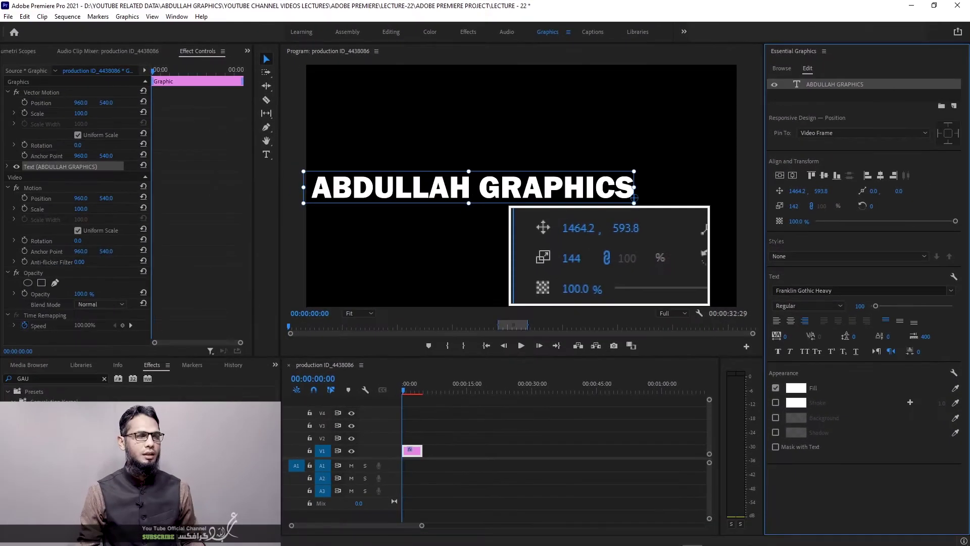
left_click_drag(794, 206, 788, 206)
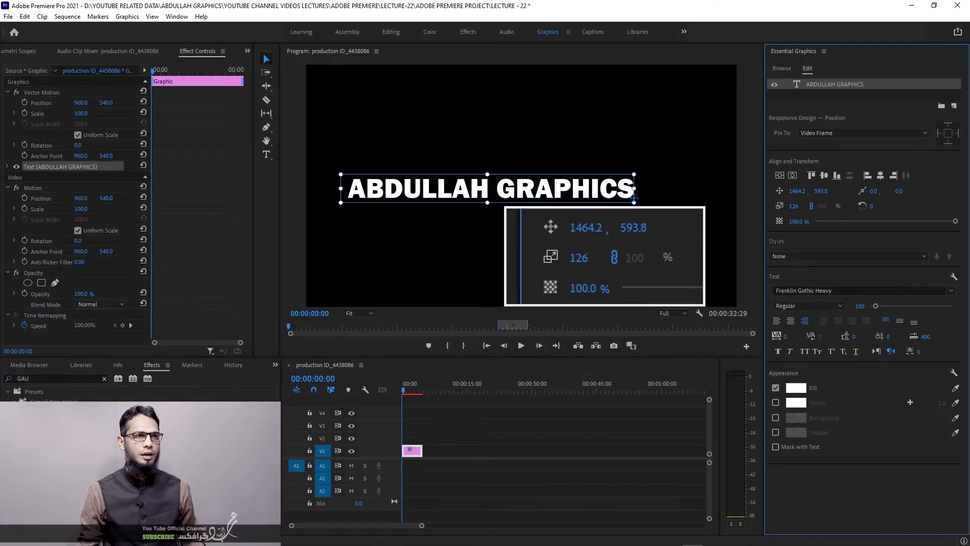
left_click_drag(794, 206, 804, 207)
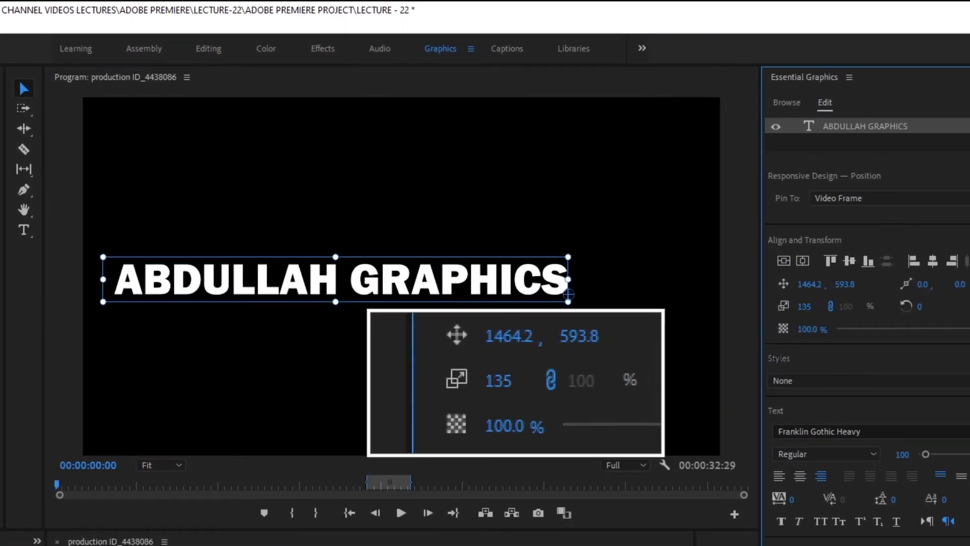
left_click_drag(805, 306, 832, 316)
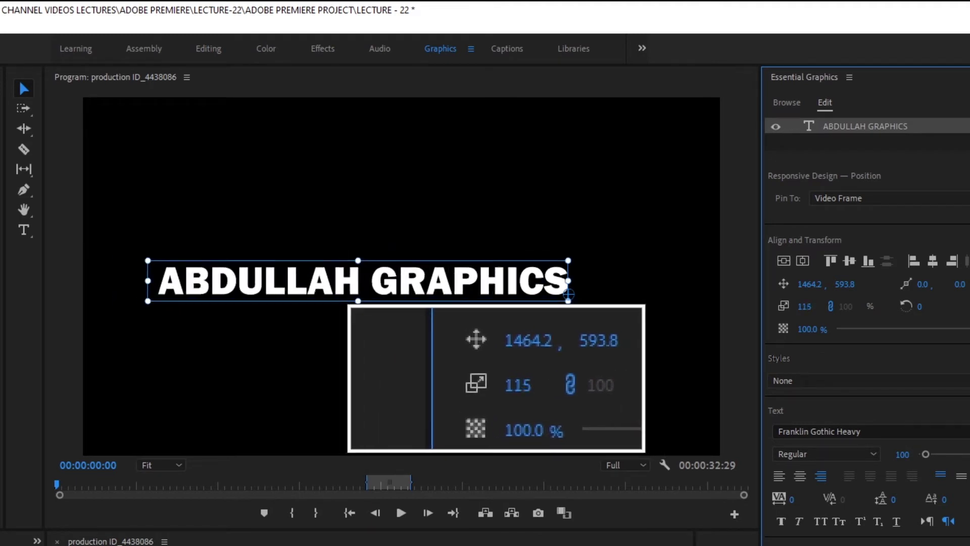
left_click(830, 306)
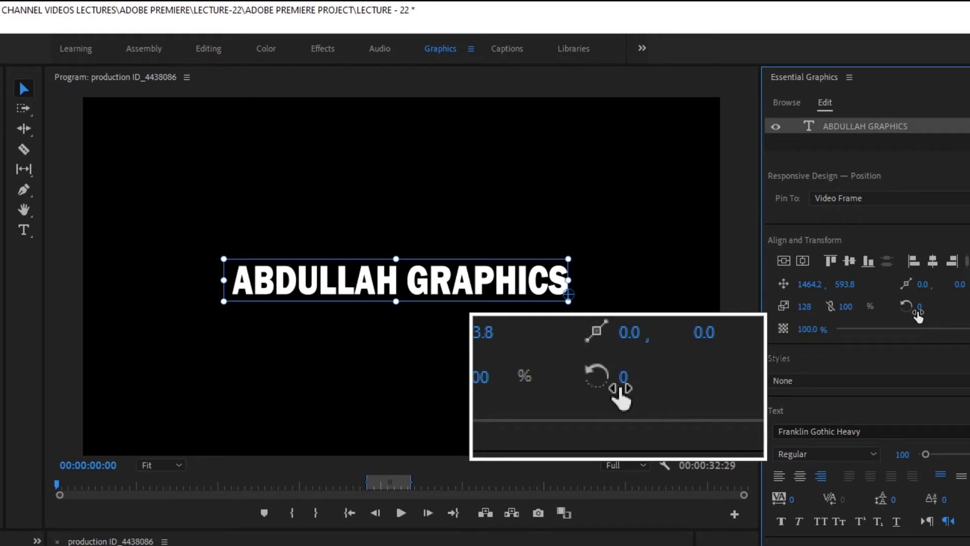
left_click(830, 306)
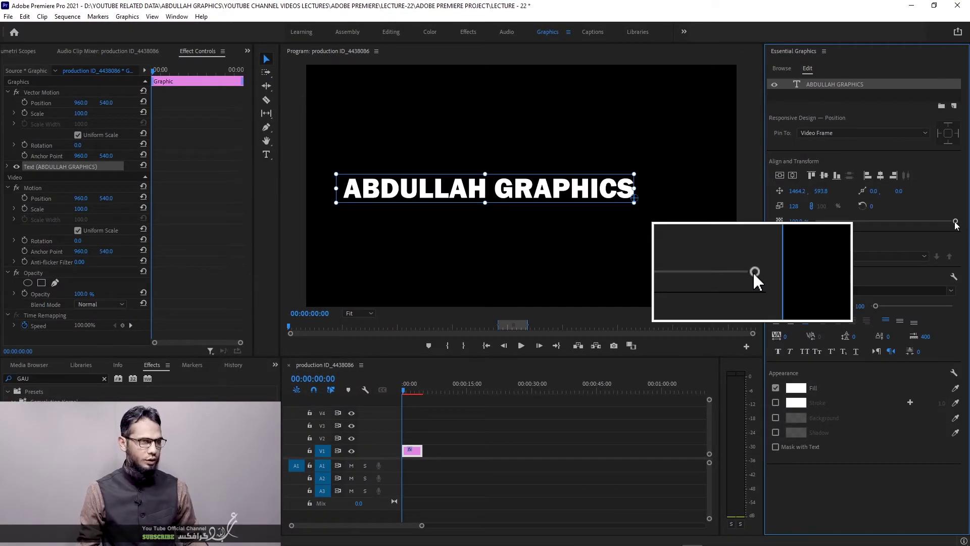
mouse_move(934, 224)
left_mouse_down()
mouse_move(904, 226)
mouse_move(955, 221)
left_mouse_up()
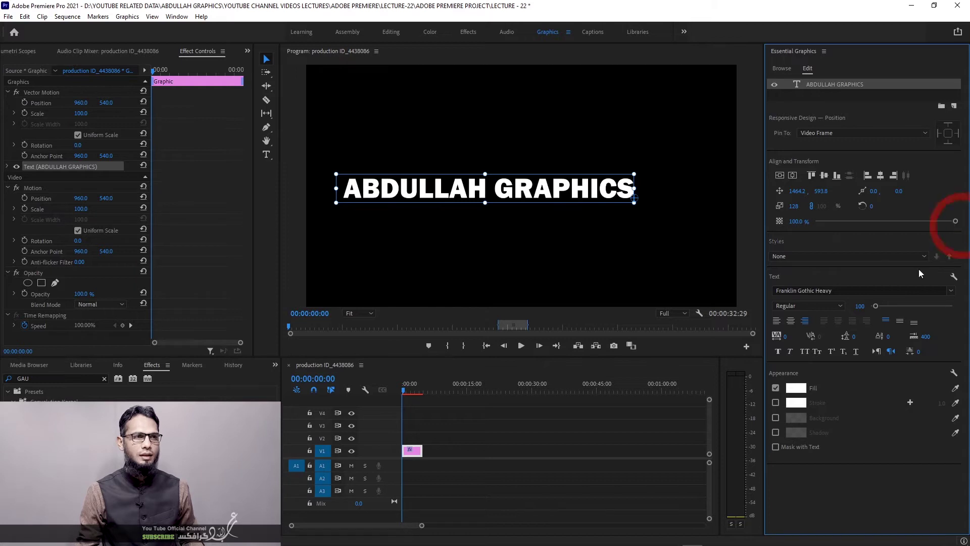
left_click(785, 256)
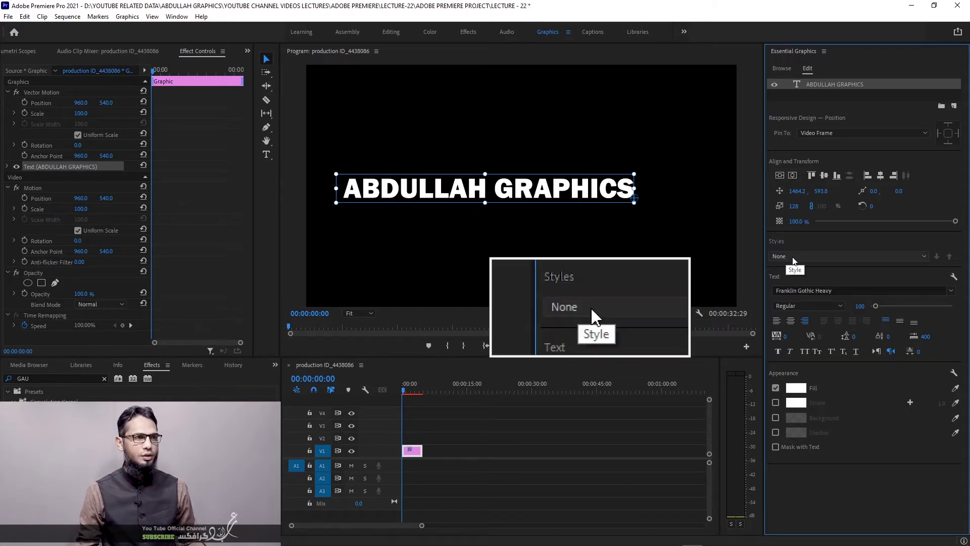
left_click(798, 256)
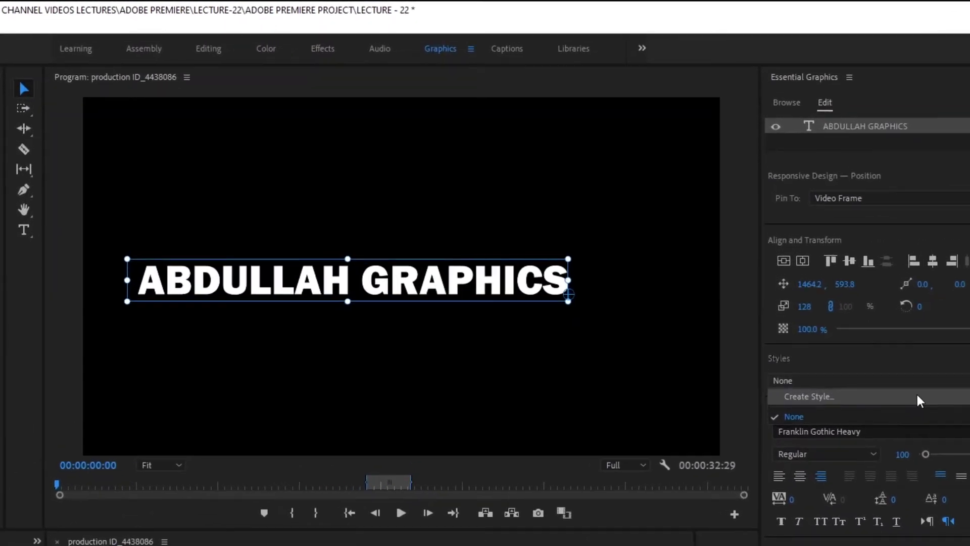
left_click(869, 267)
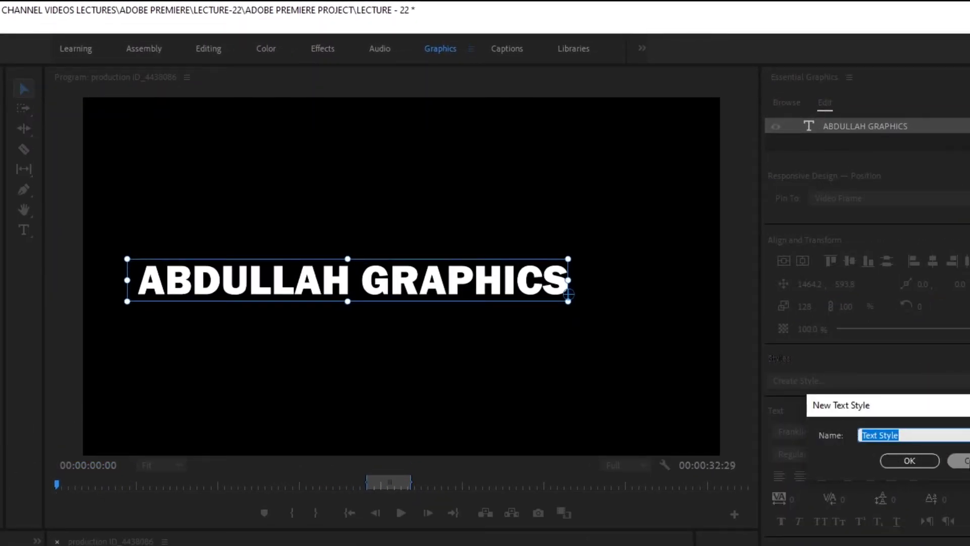
left_click(959, 460)
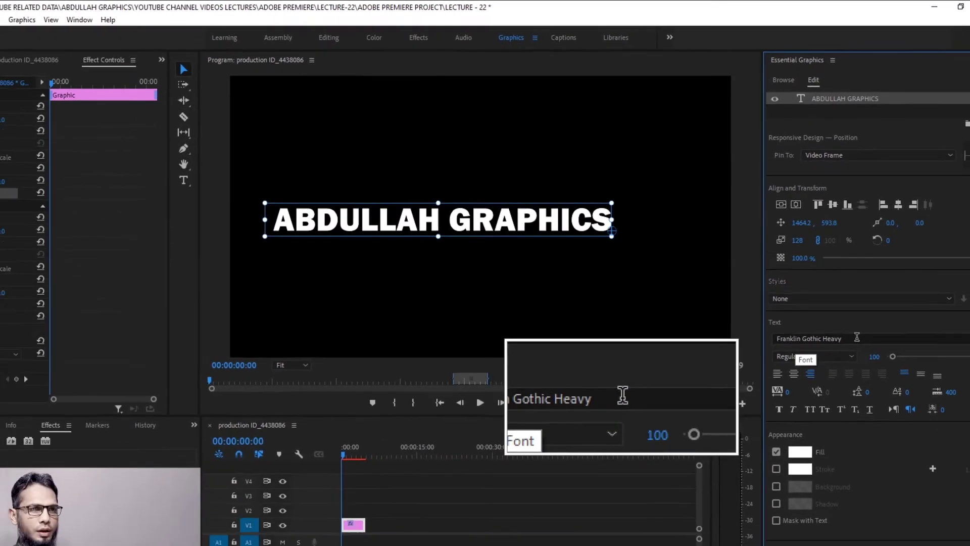
Keep Franklin Gothic Heavy as the font and scale the title down to 92
left_click(857, 337)
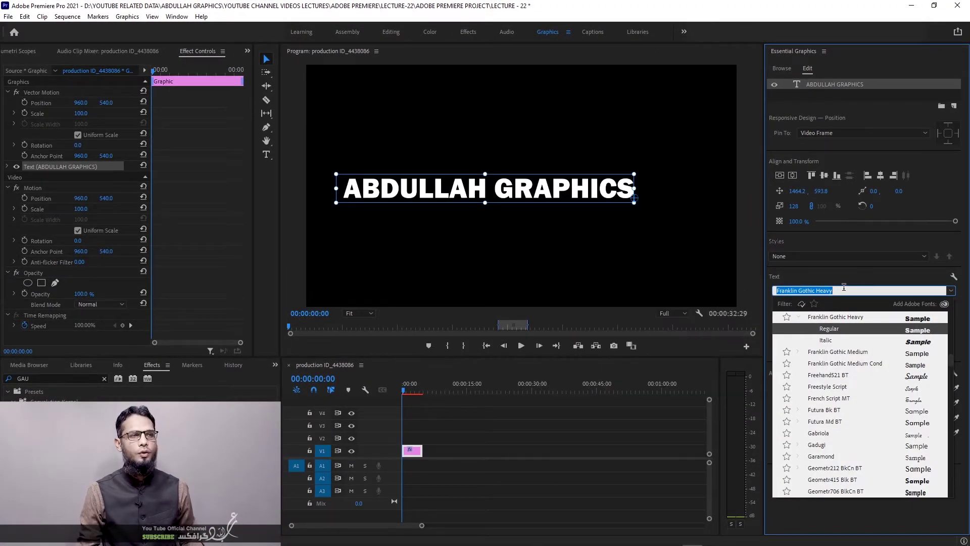
left_click(842, 276)
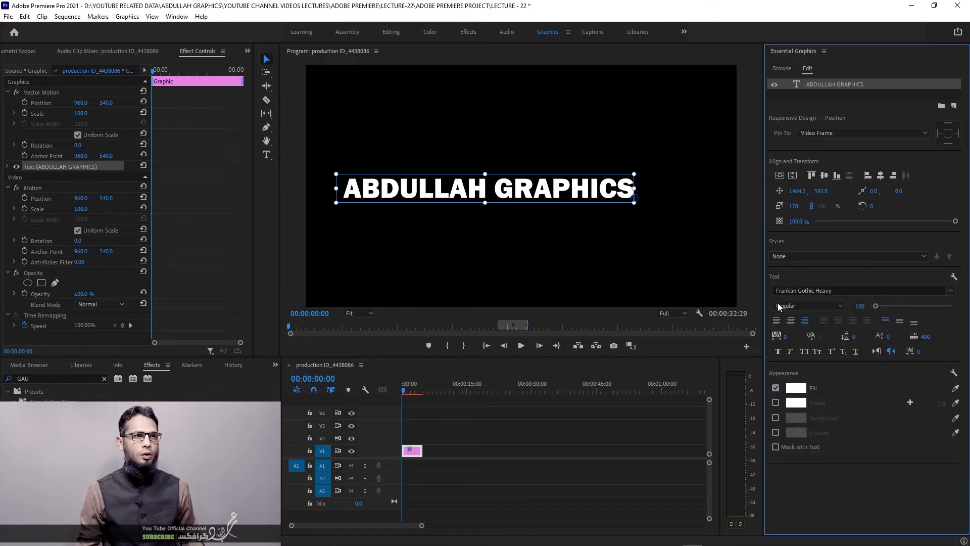
left_click_drag(794, 206, 776, 206)
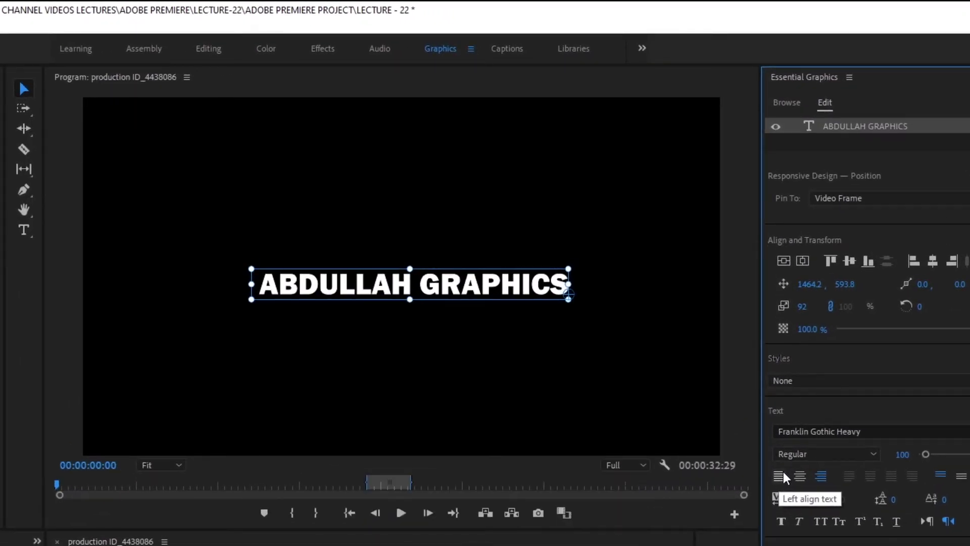
left_click(783, 472)
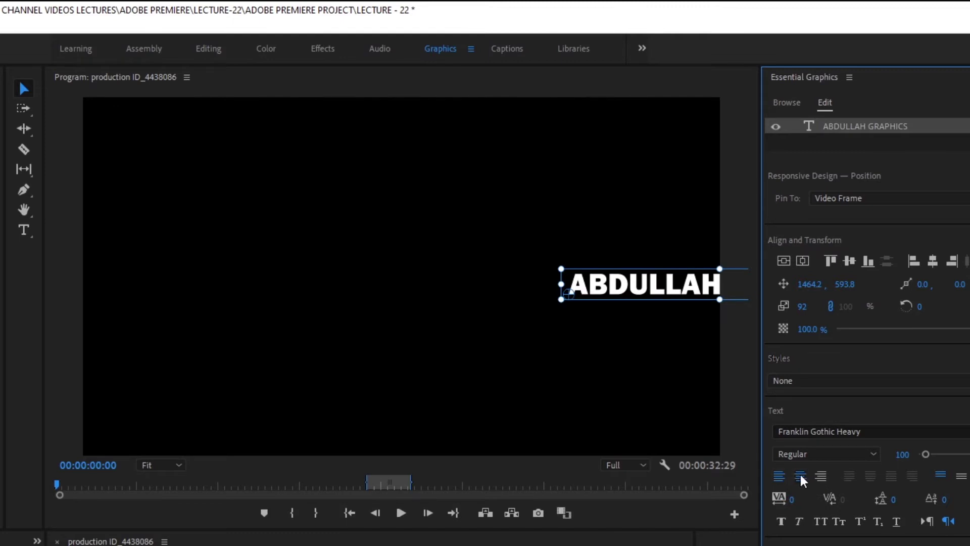
left_click(800, 476)
left_click(820, 476)
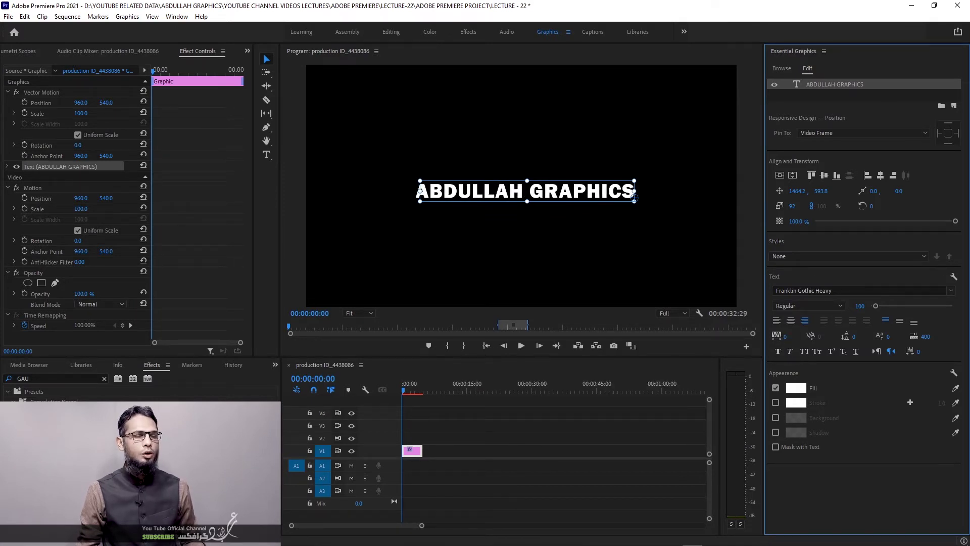
Raise the title's tracking to 169 and tab width to 415
left_click_drag(786, 336, 794, 336)
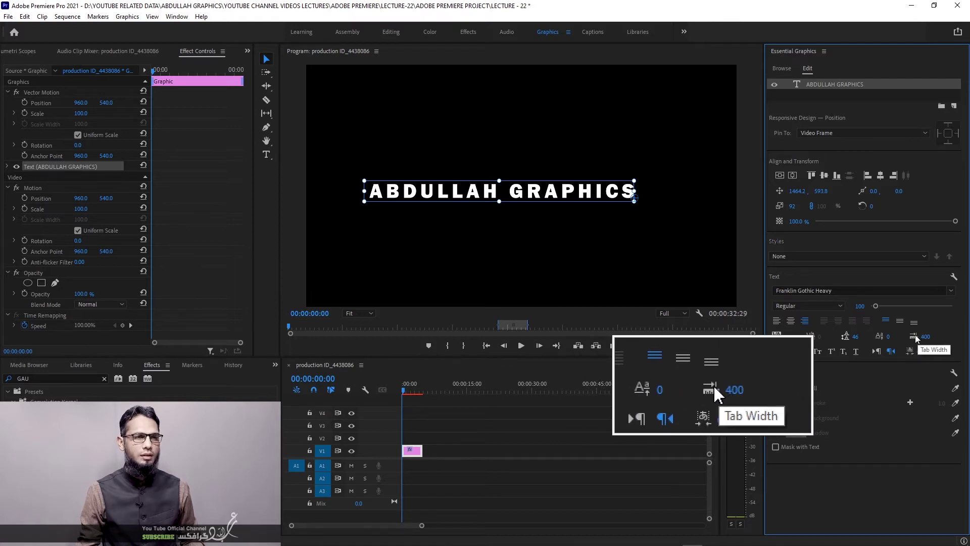
left_click_drag(924, 336, 932, 337)
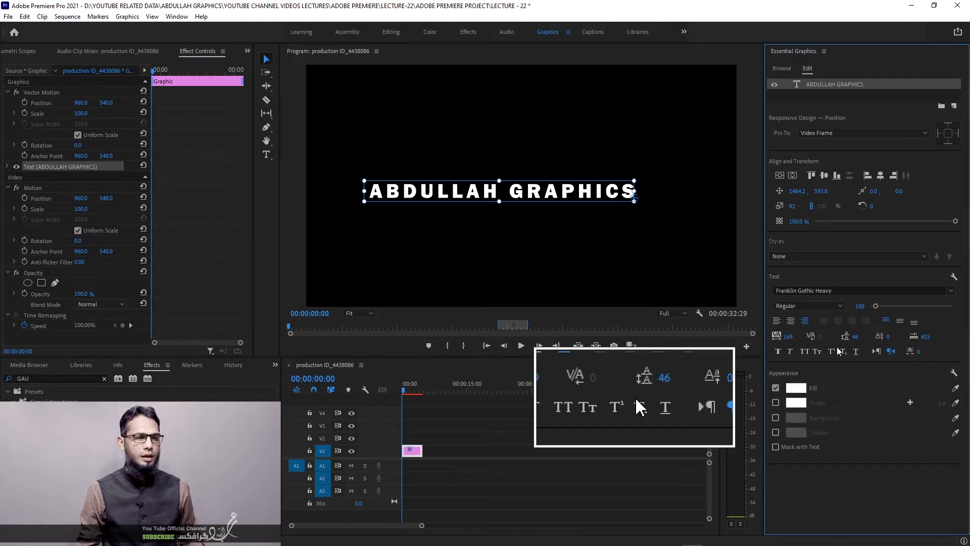
Try faux bold, italic, all caps, superscript, subscript and right-to-left, leaving Faux Italic on
left_click(779, 352)
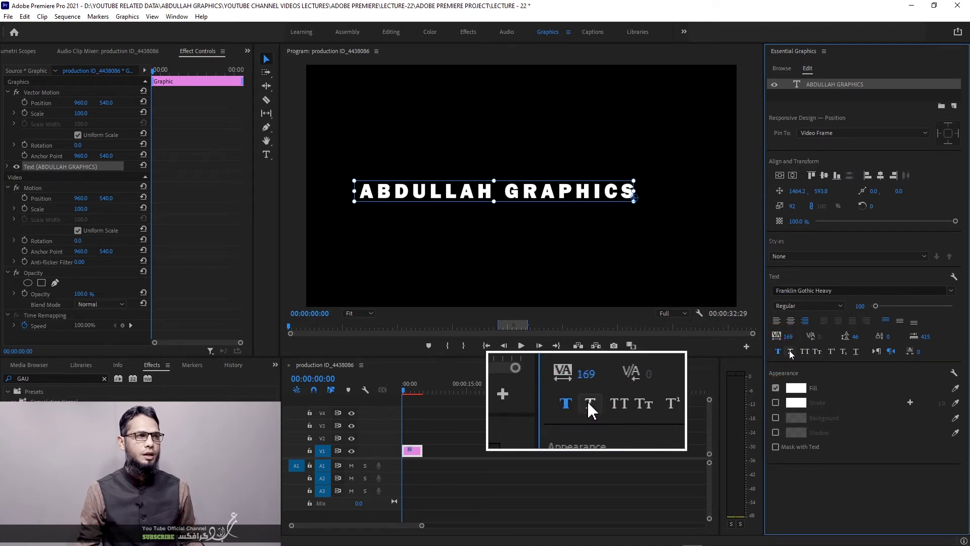
left_click(791, 352)
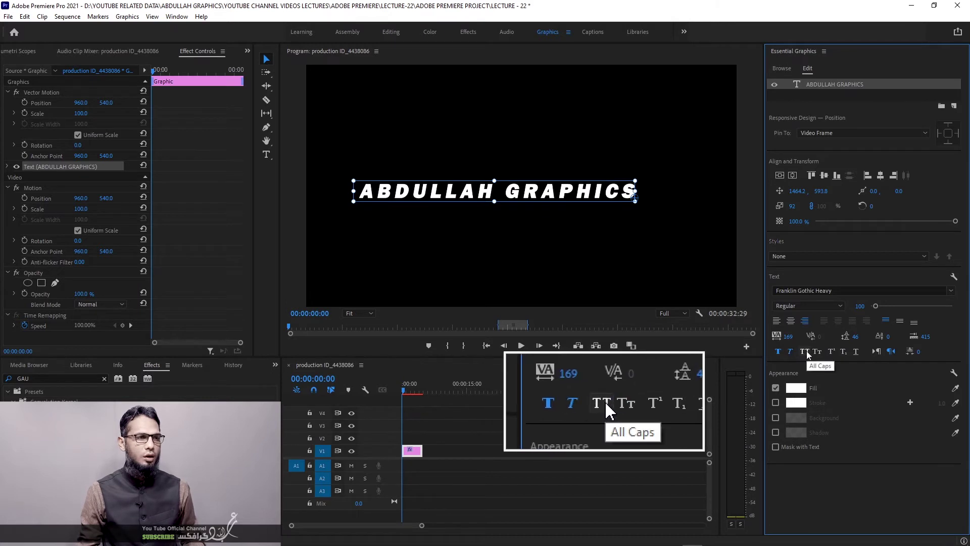
left_click(805, 352)
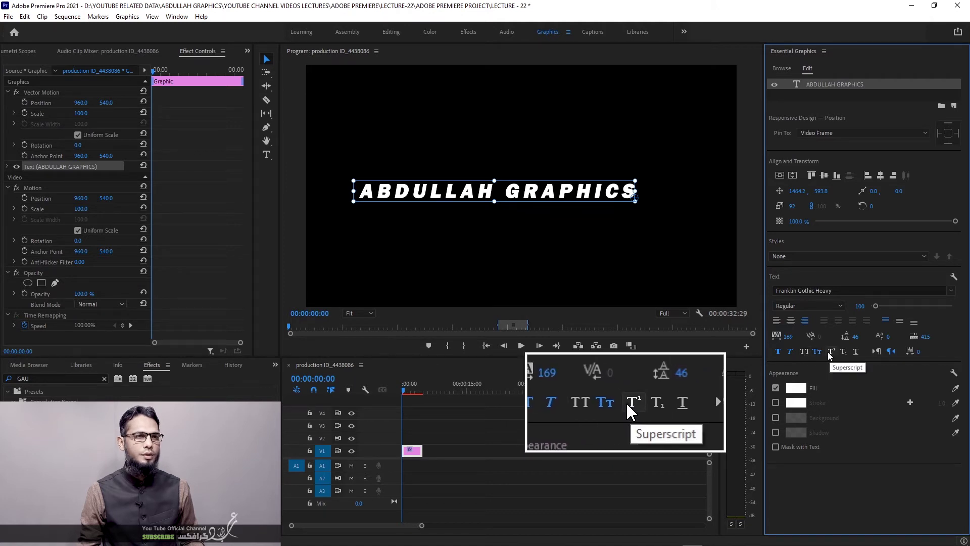
left_click(831, 352)
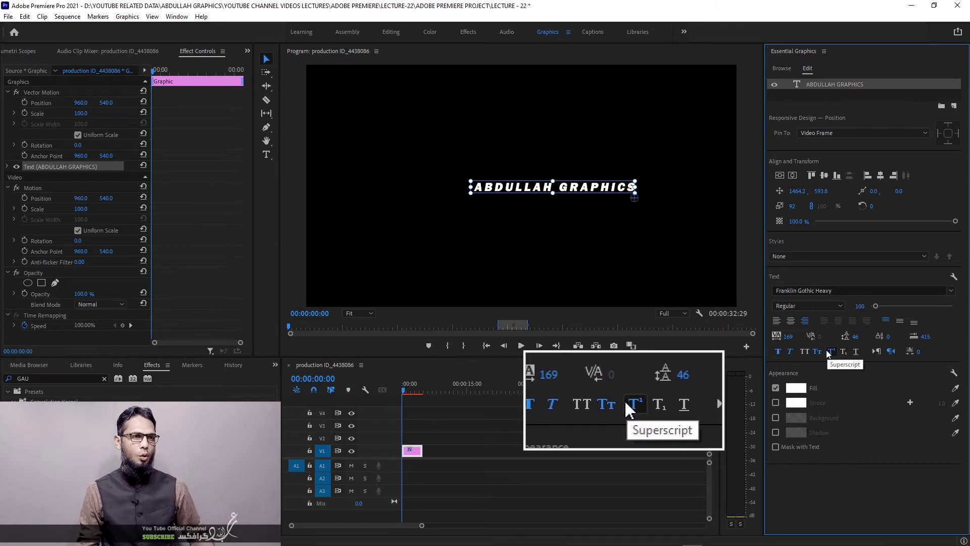
left_click(842, 351)
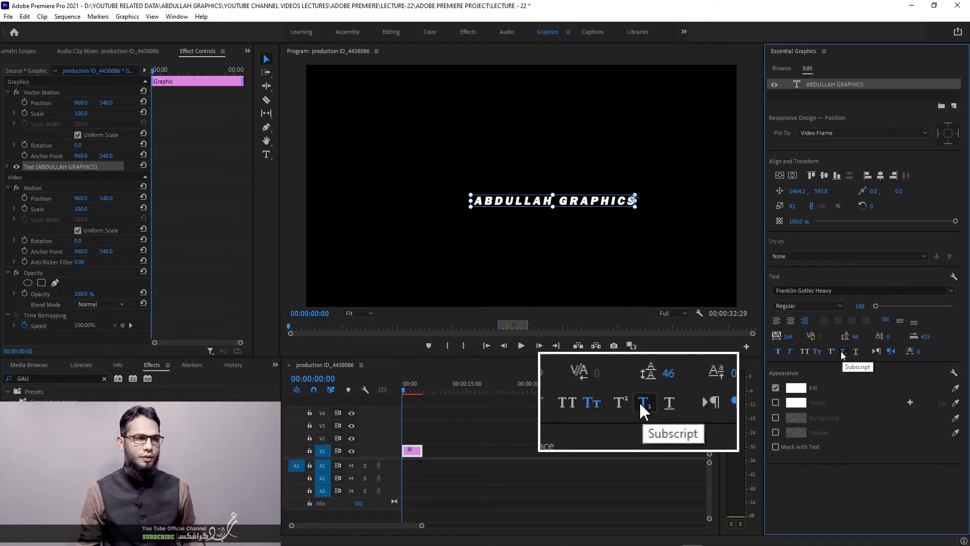
left_click(779, 352)
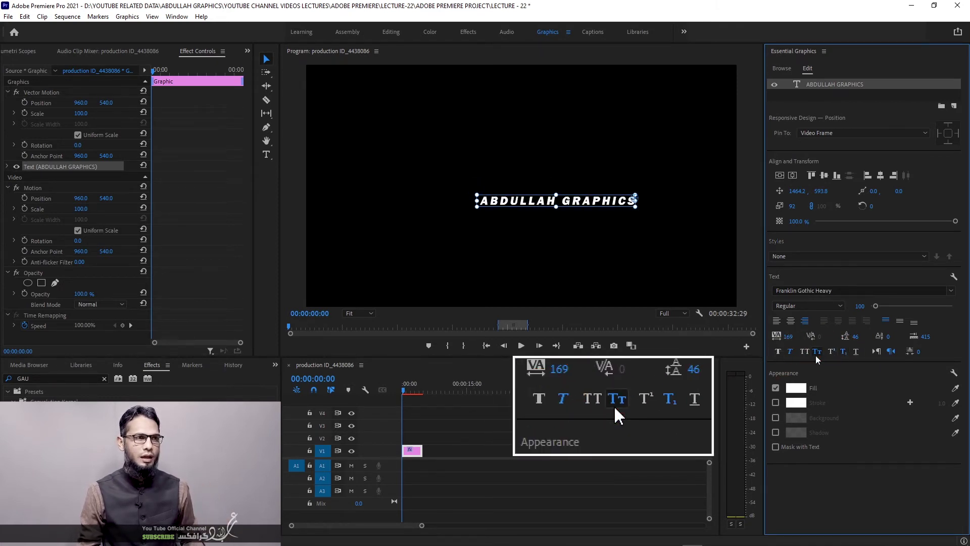
left_click(841, 348)
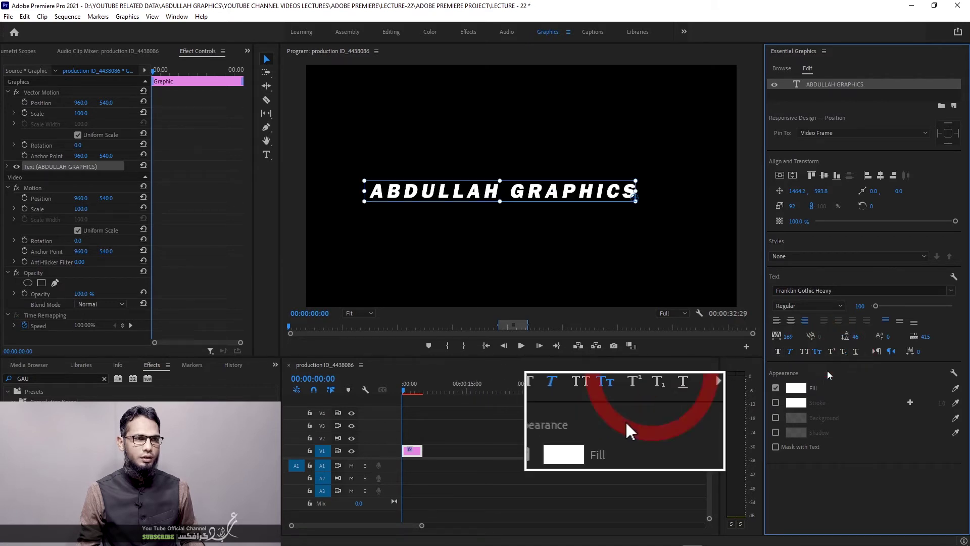
left_click(891, 351)
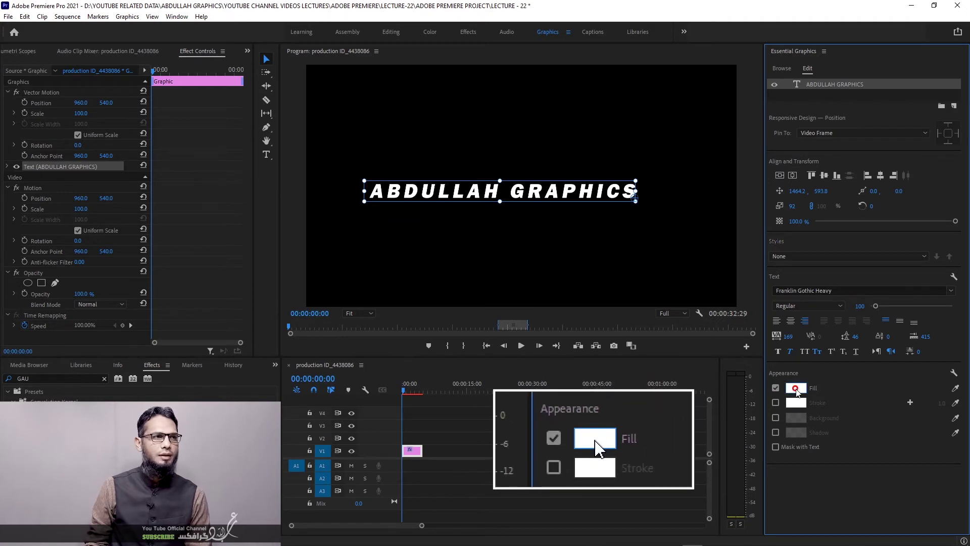
Set the title's fill colour to deep blue 1D2D8E
left_click(797, 389)
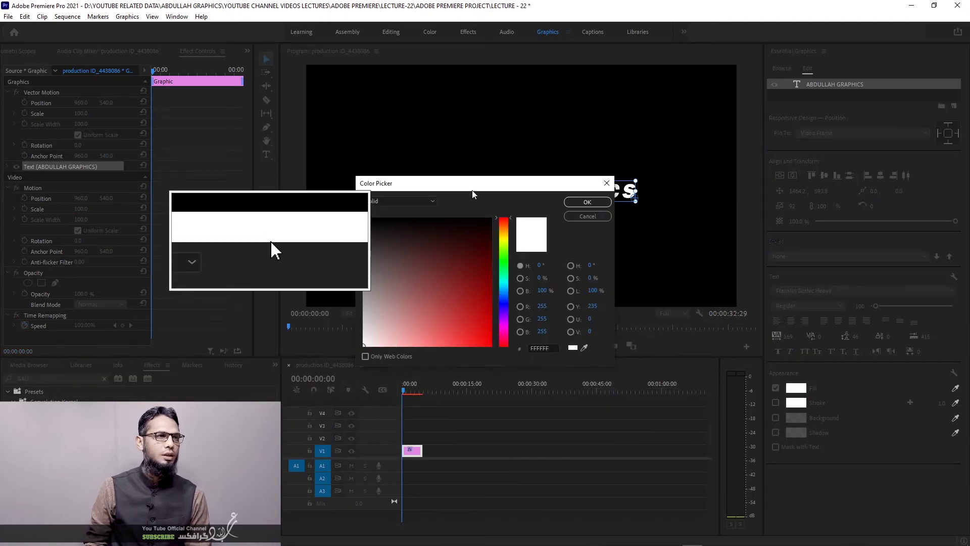
mouse_move(474, 192)
left_mouse_down()
mouse_move(495, 306)
mouse_move(527, 356)
mouse_move(526, 415)
left_mouse_up()
left_click(489, 406)
left_click(486, 404)
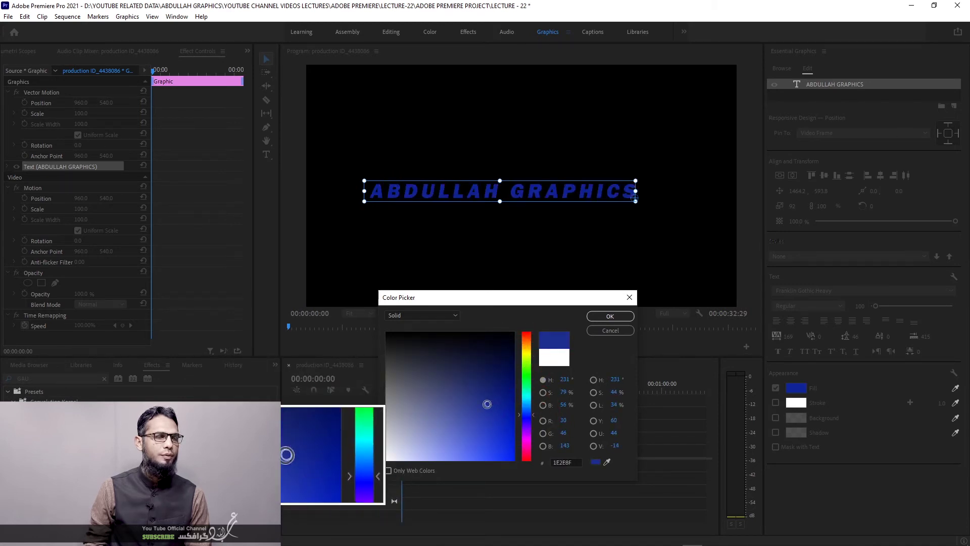
left_click(491, 404)
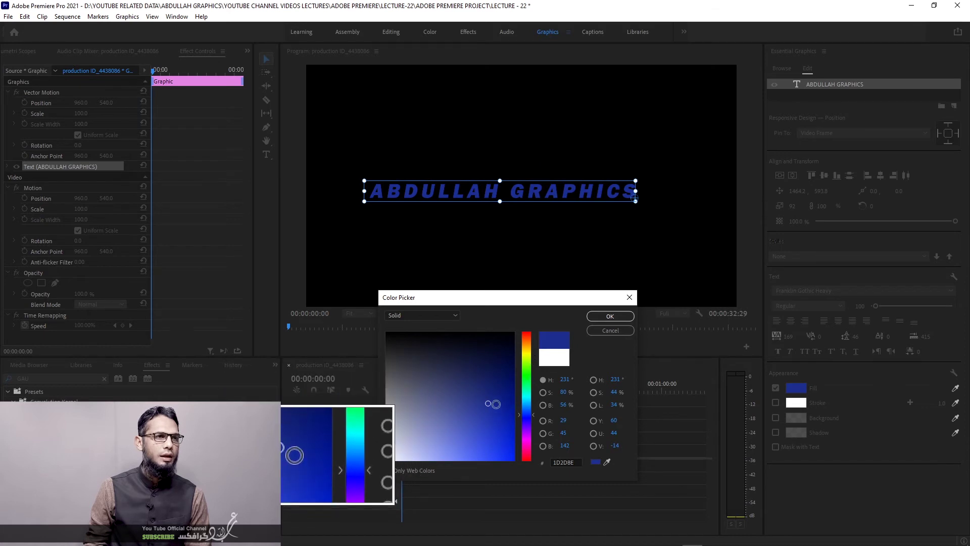
left_click(601, 316)
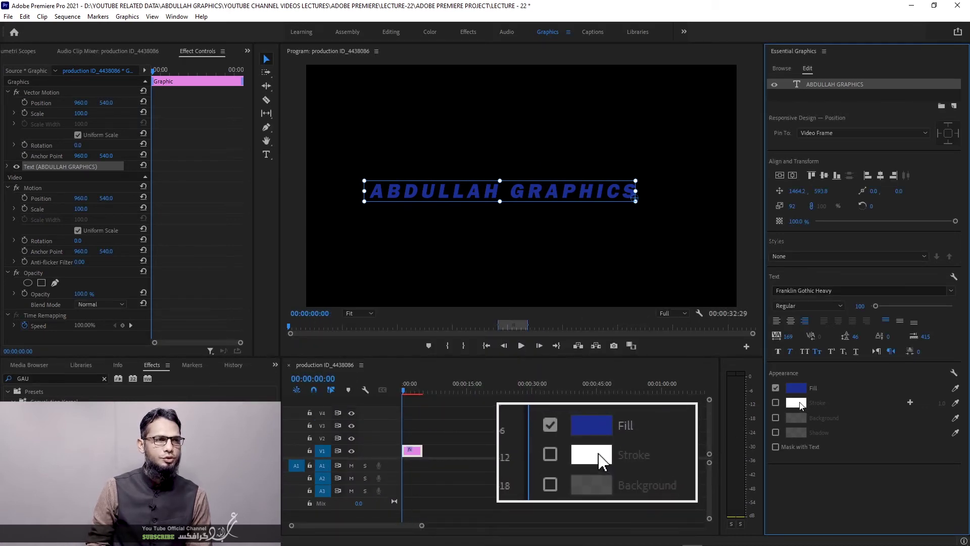
Enable a white stroke on the title and set its width to 23
left_click(775, 402)
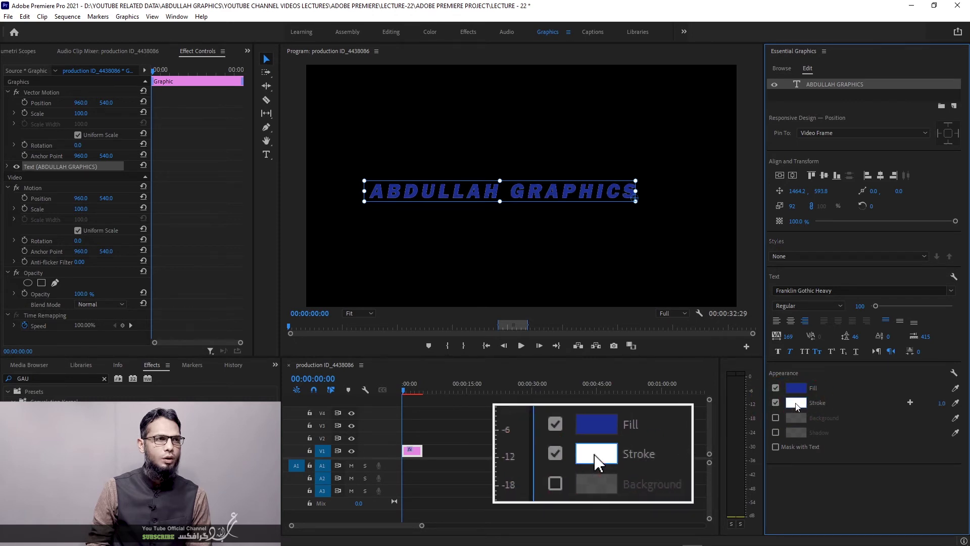
left_click(790, 404)
left_click_drag(475, 188, 511, 323)
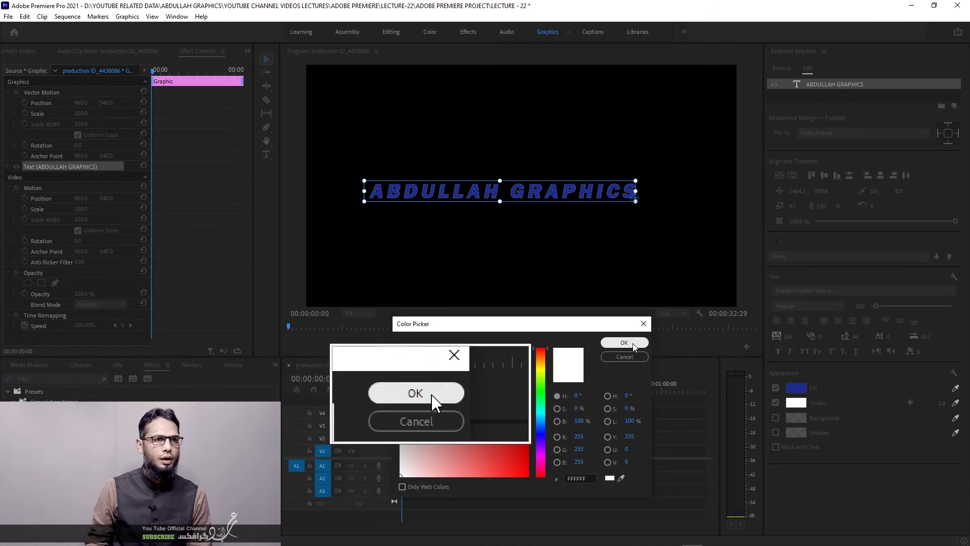
left_click(627, 343)
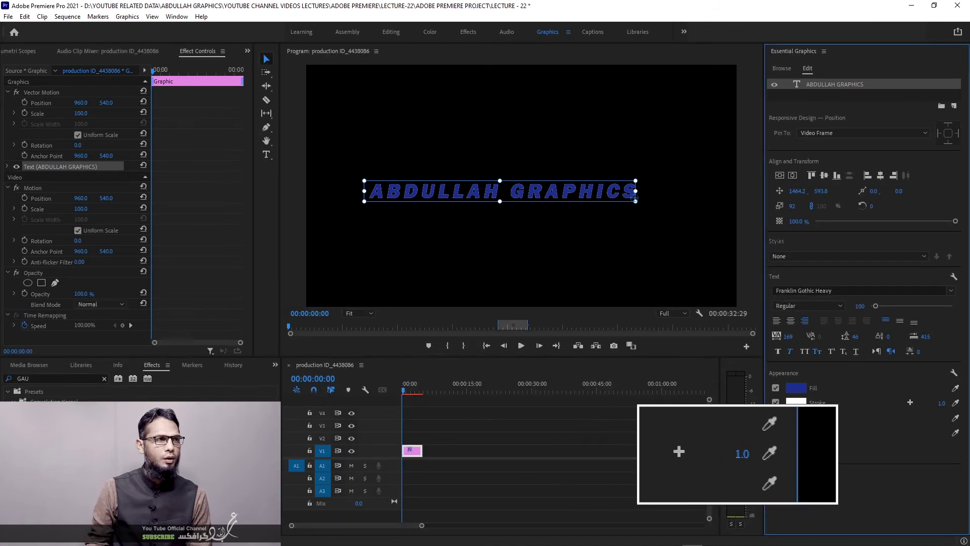
left_click_drag(941, 403, 960, 402)
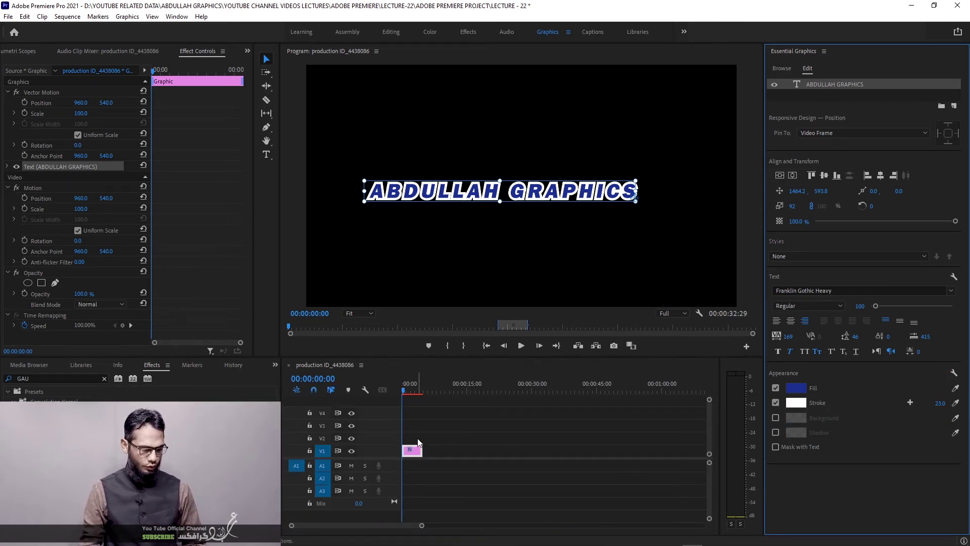
Move the title clip to V2 and place GLOBE 2.mp4 at the sequence start on V1
left_click_drag(411, 449, 414, 439)
key("minus")
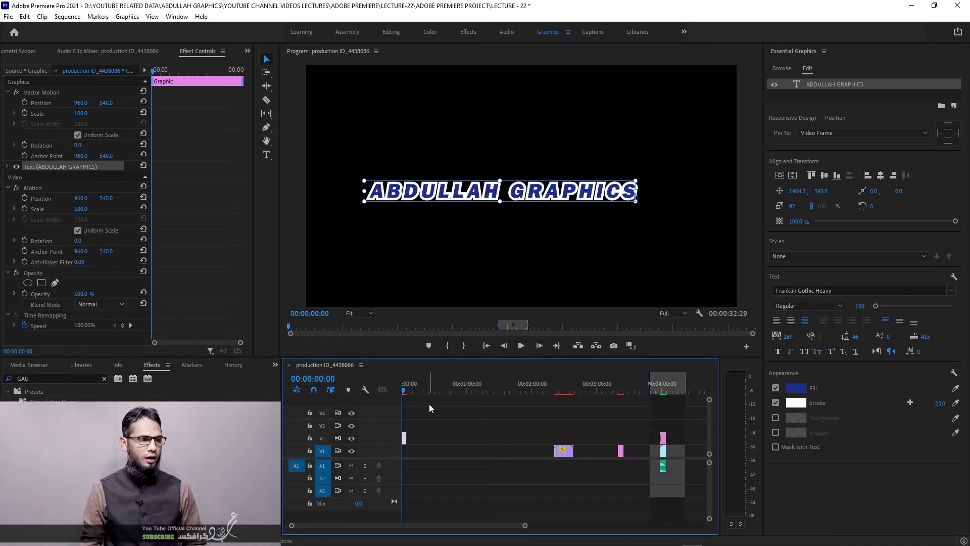
left_click_drag(380, 461, 447, 432)
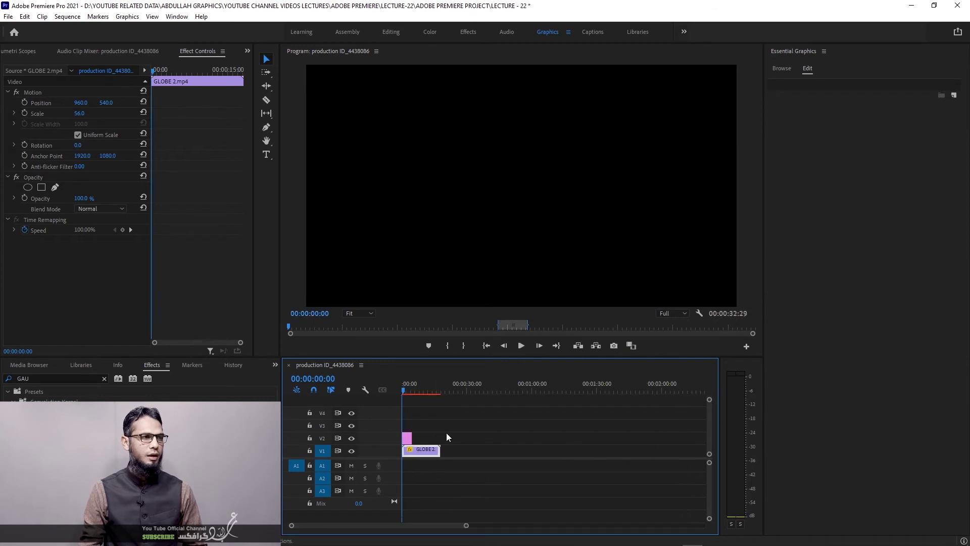
key("backslash")
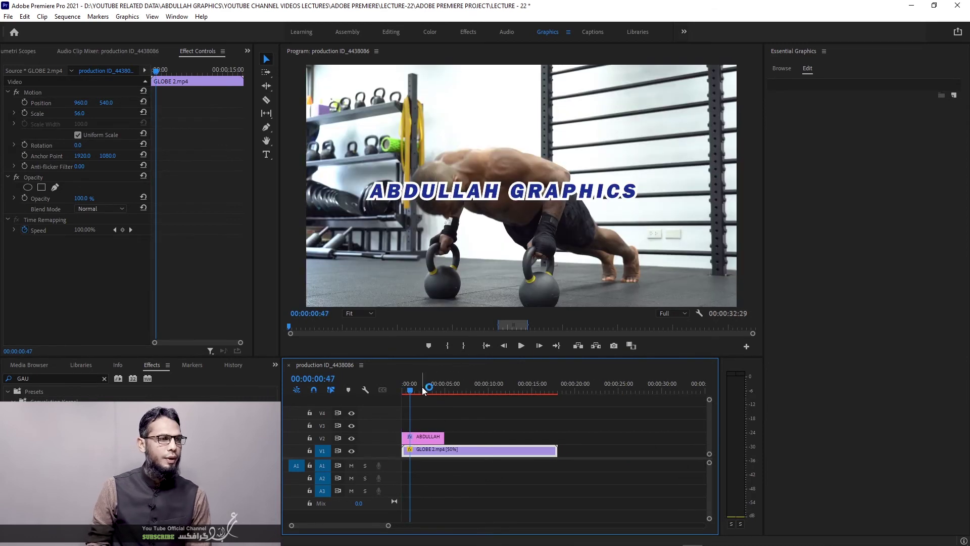
Select the title clip and its ABDULLAH GRAPHICS text layer
left_click(427, 436)
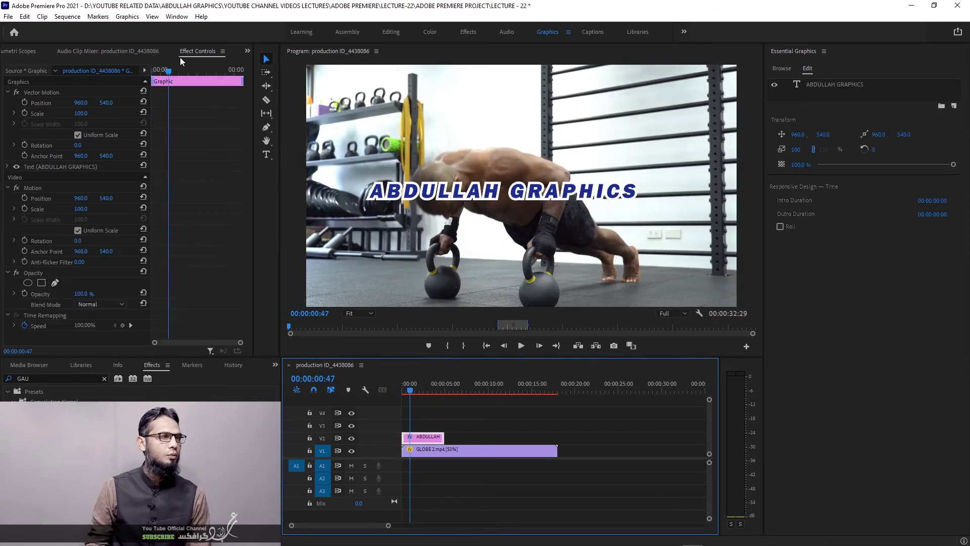
left_click(481, 412)
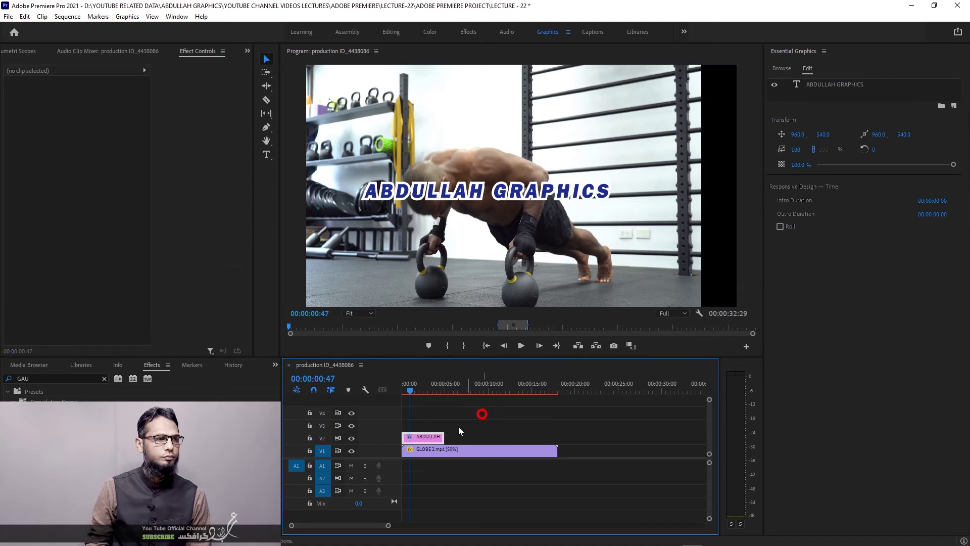
left_click(430, 436)
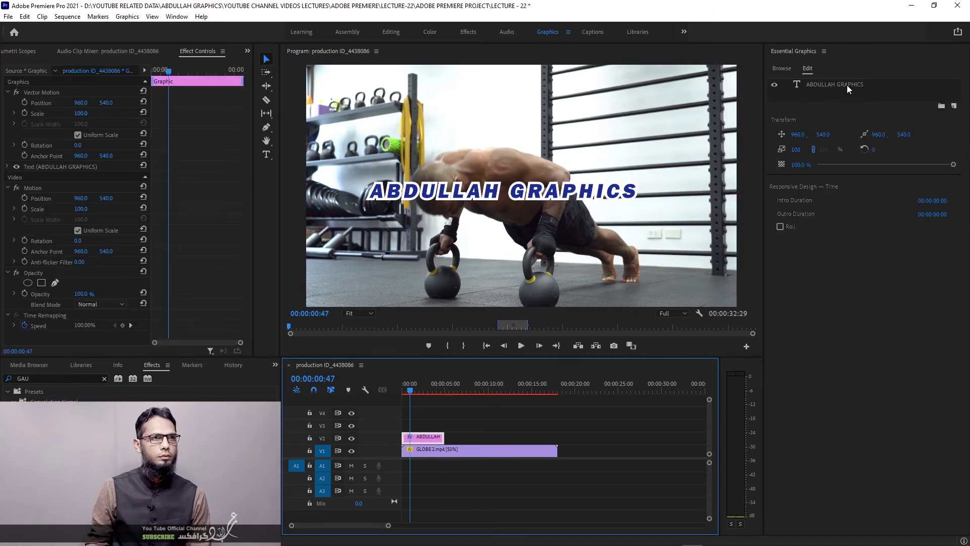
left_click(844, 85)
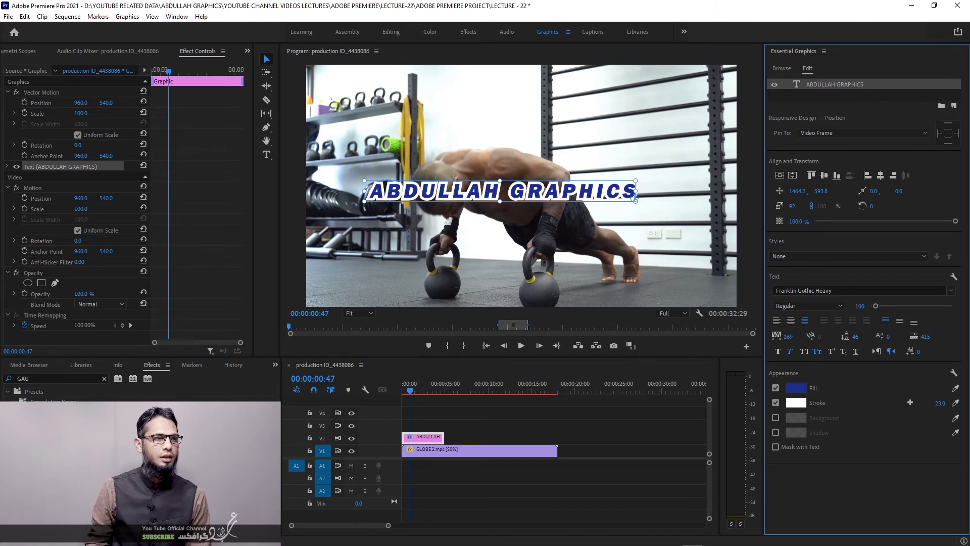
Set the white stroke width to 25 and add a drop shadow, leaving the background off
left_click_drag(940, 403, 925, 403)
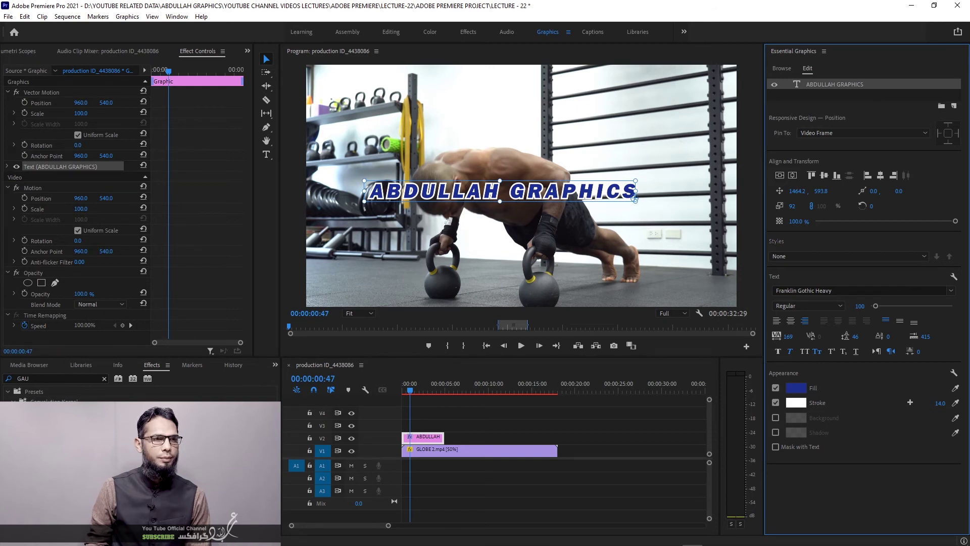
left_click_drag(941, 403, 955, 404)
left_click(776, 418)
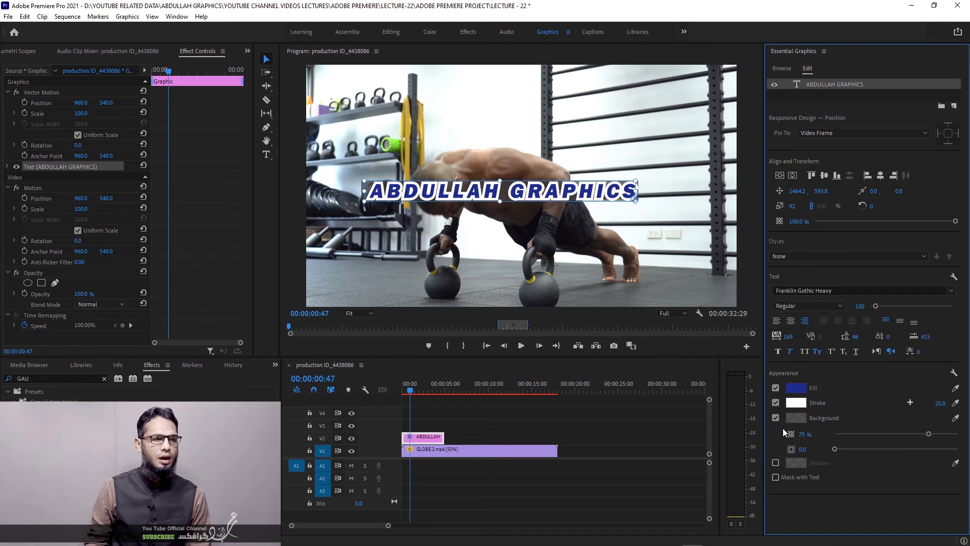
left_click(775, 418)
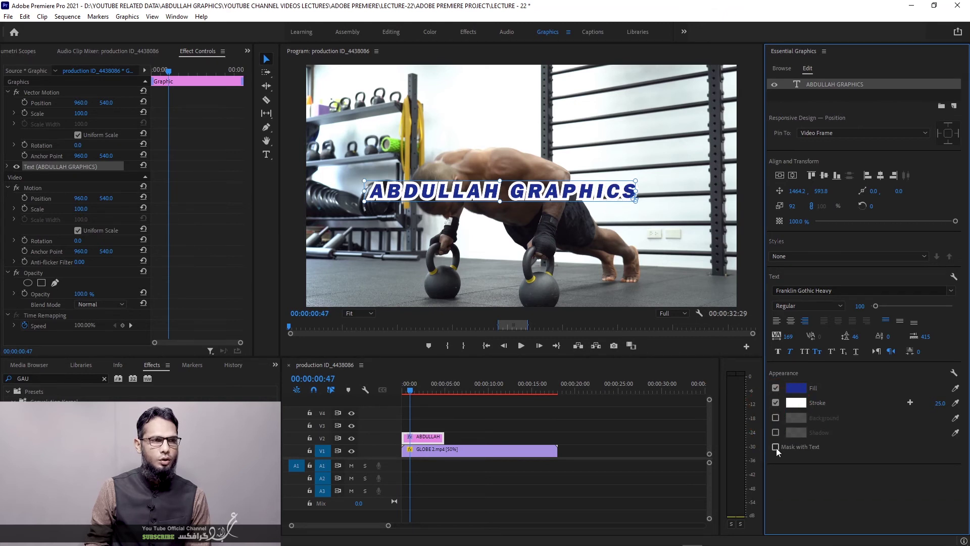
left_click(776, 433)
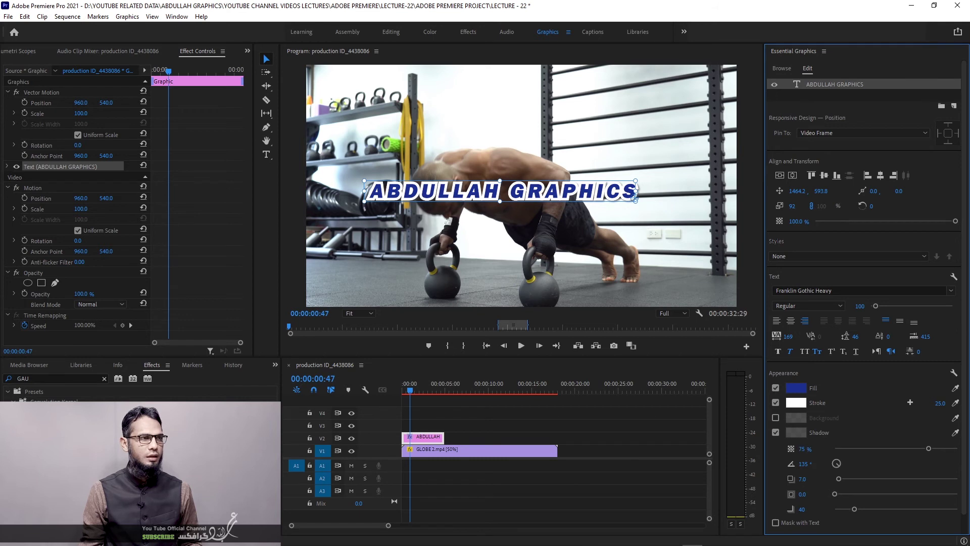
Raise the shadow opacity to 100% and nudge the shadow distance
left_click_drag(803, 448, 816, 449)
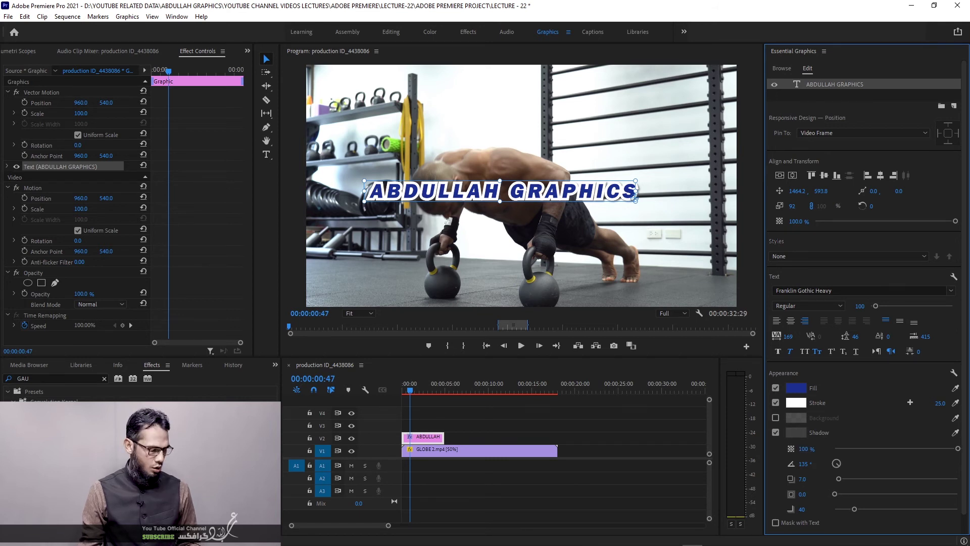
left_click(795, 464)
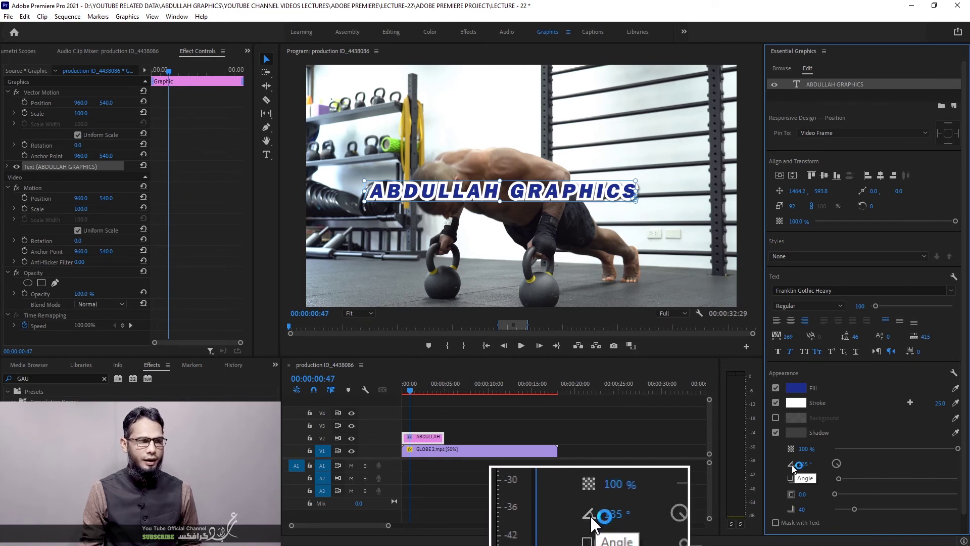
left_click(798, 478)
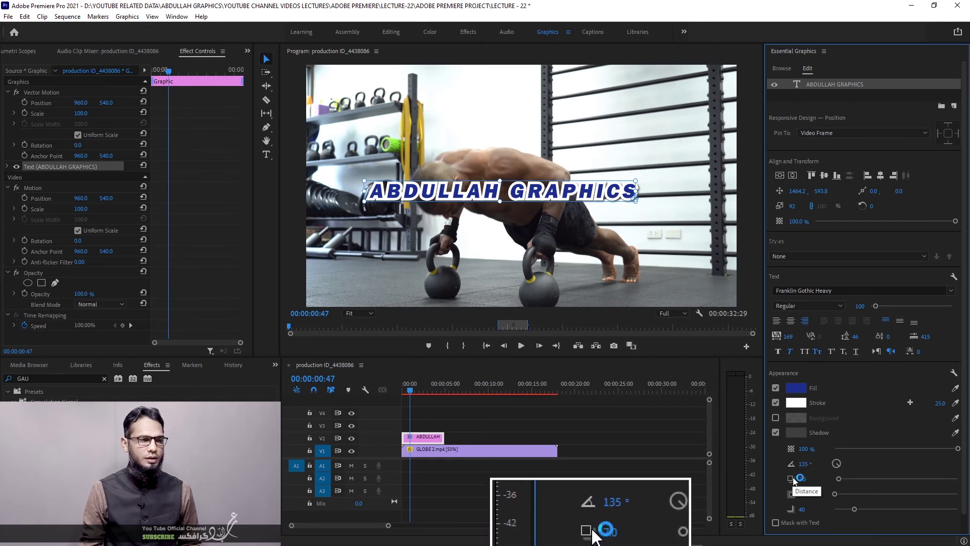
left_click_drag(794, 480, 803, 483)
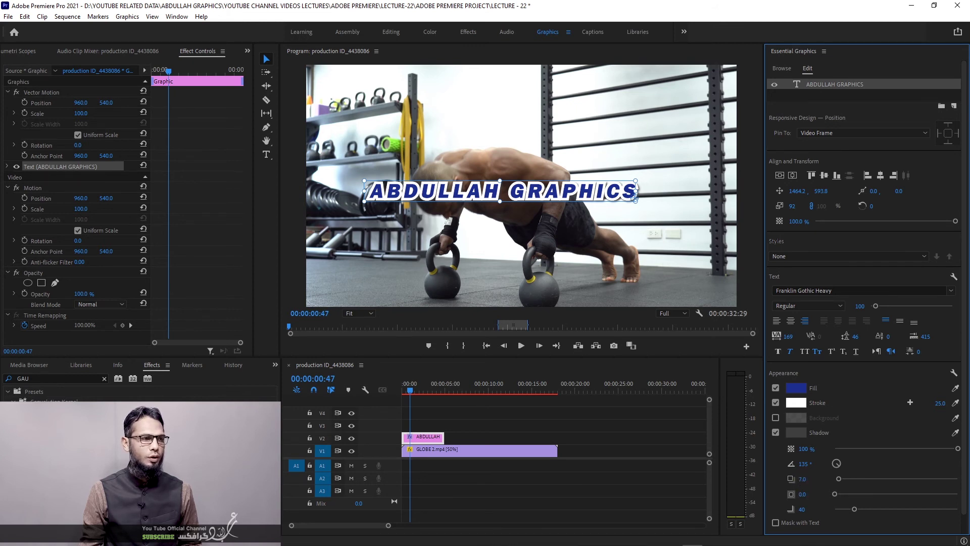
Move the ABDULLAH GRAPHICS text up near the top of the frame
left_click(472, 427)
left_click(436, 436)
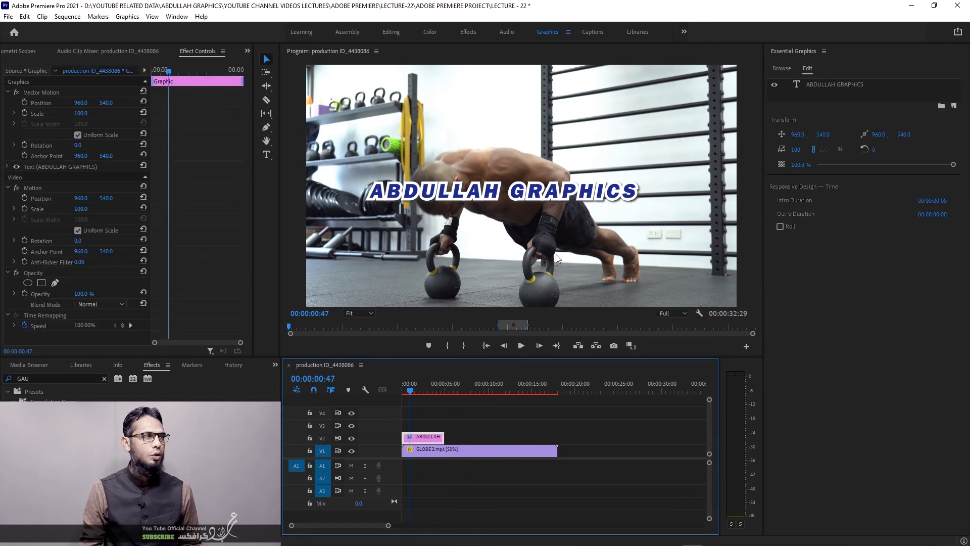
left_click(513, 198)
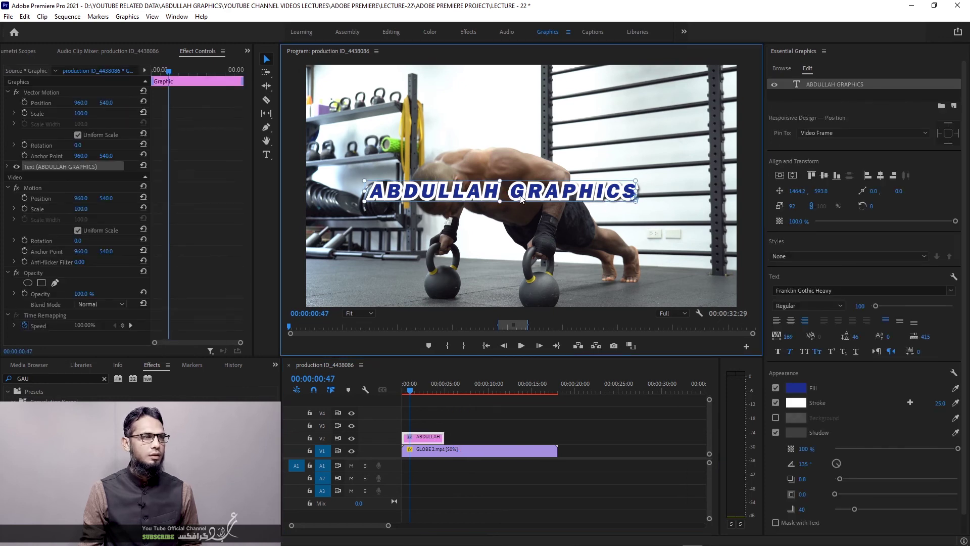
left_click_drag(514, 133, 511, 137)
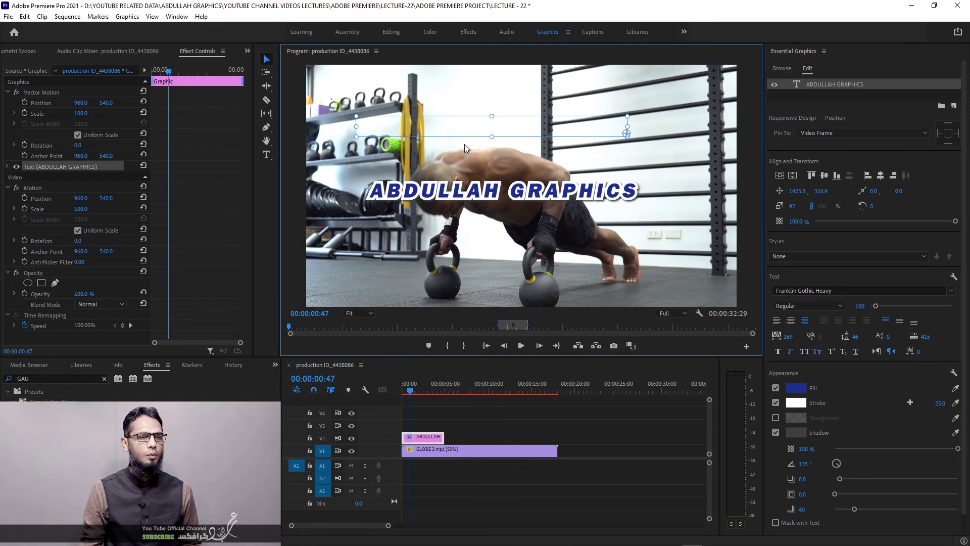
left_click_drag(465, 144, 451, 143)
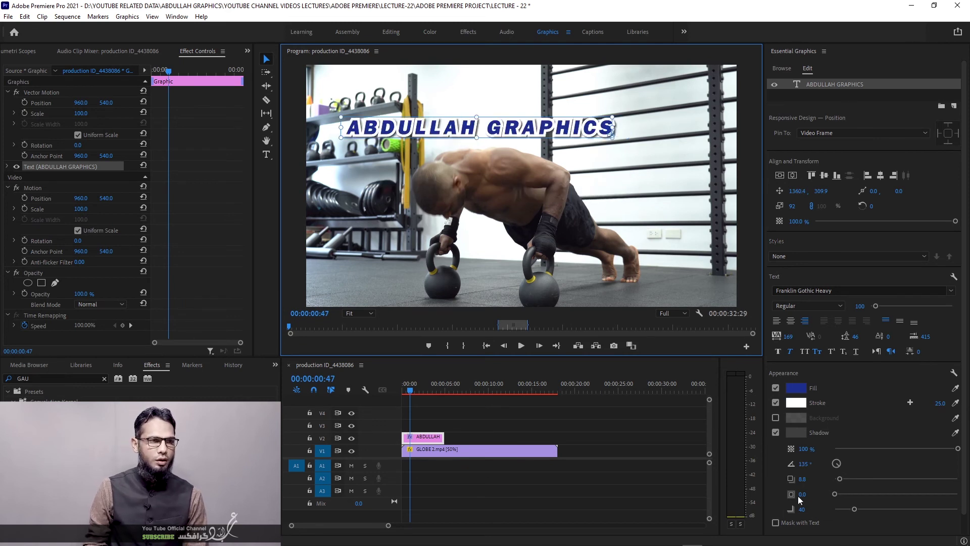
Increase the shadow size to 32.8 and distance to 73.8
left_click(861, 493)
left_click(848, 479)
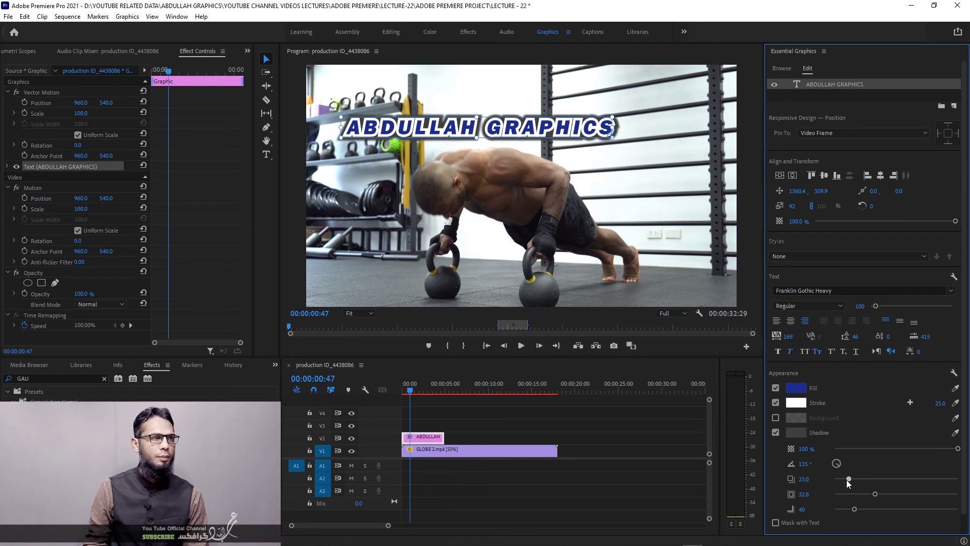
left_click_drag(848, 479, 879, 480)
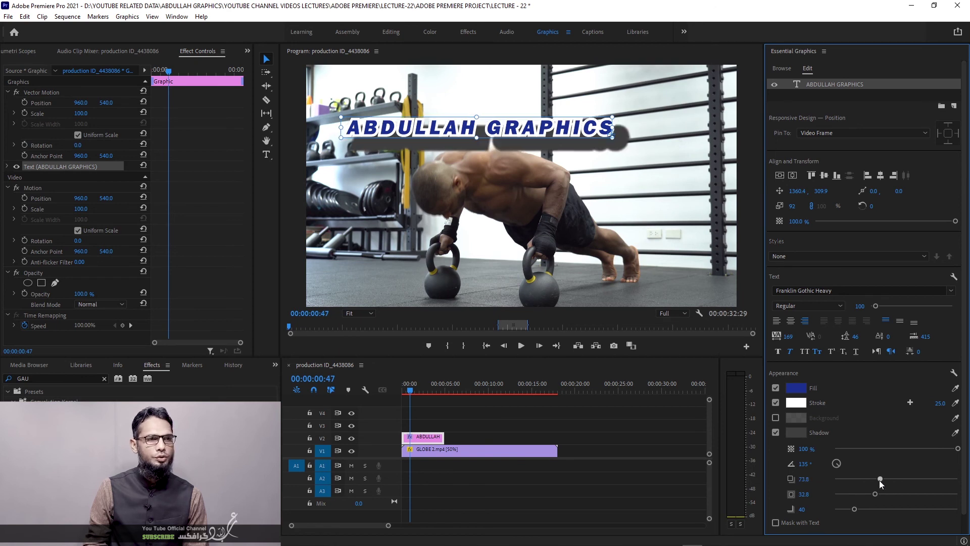